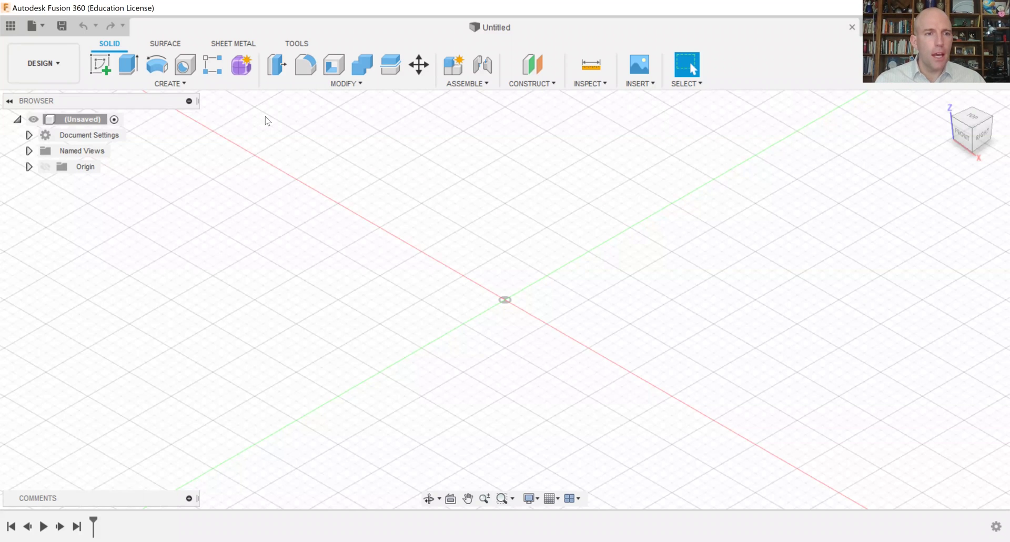
- Change the document's active units to inches
click(29, 136)
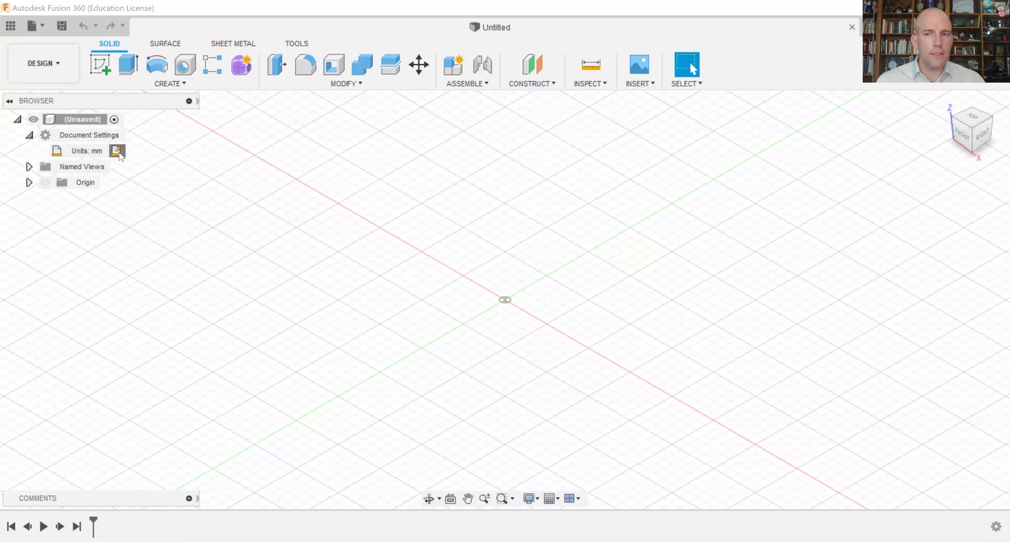
click(117, 151)
click(941, 126)
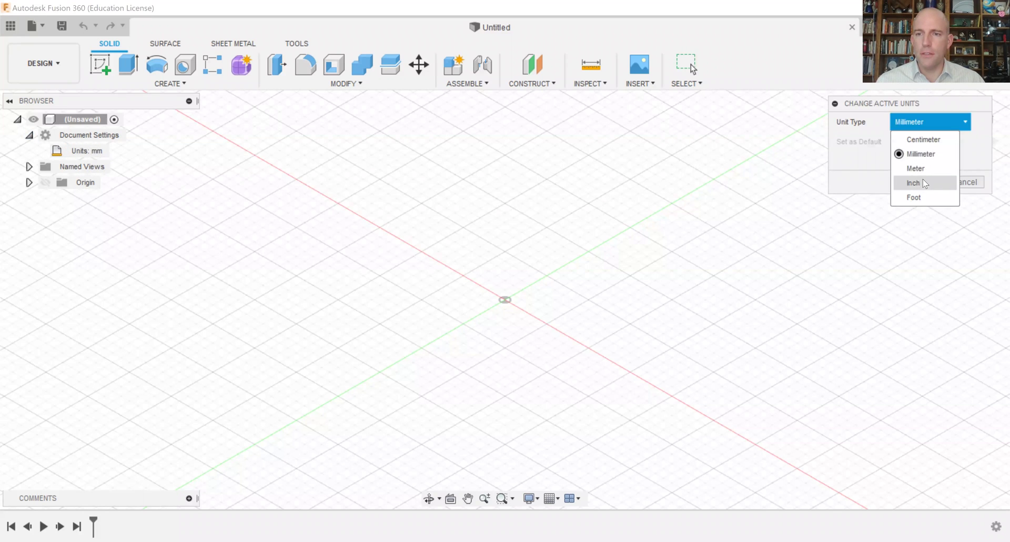
click(915, 182)
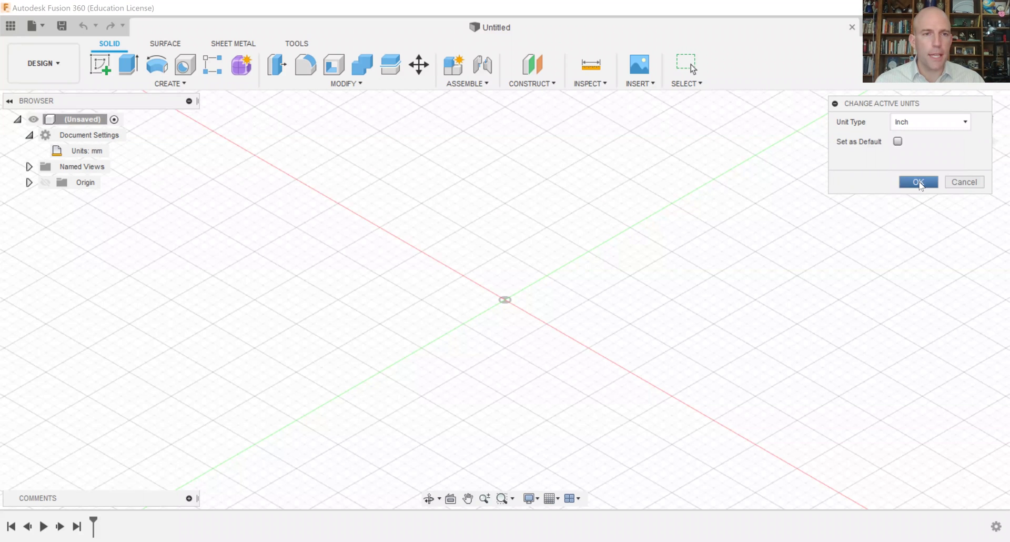
click(919, 182)
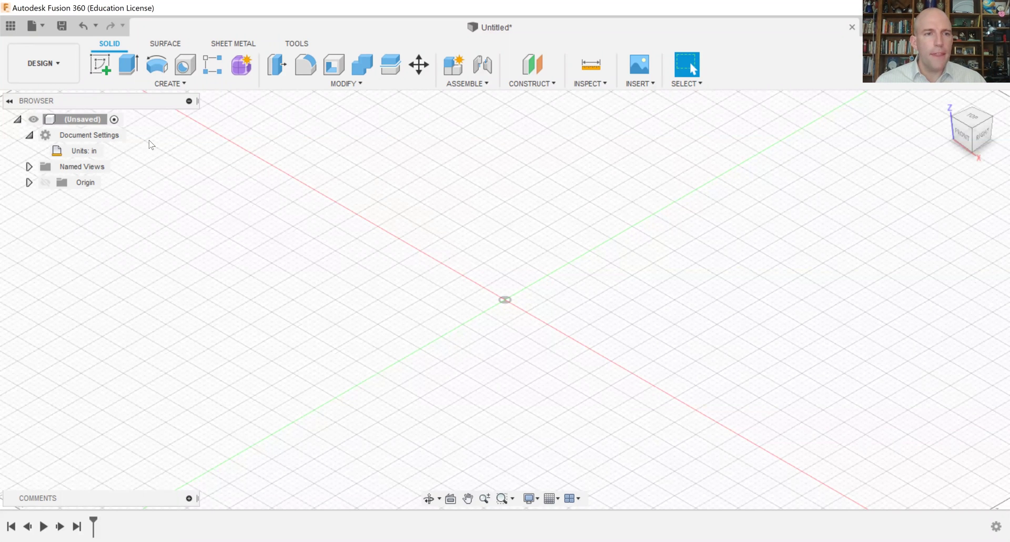
- Start a sketch on the YZ plane and draw a 5 in horizontal line leftward from the origin as the profile's top edge
click(100, 65)
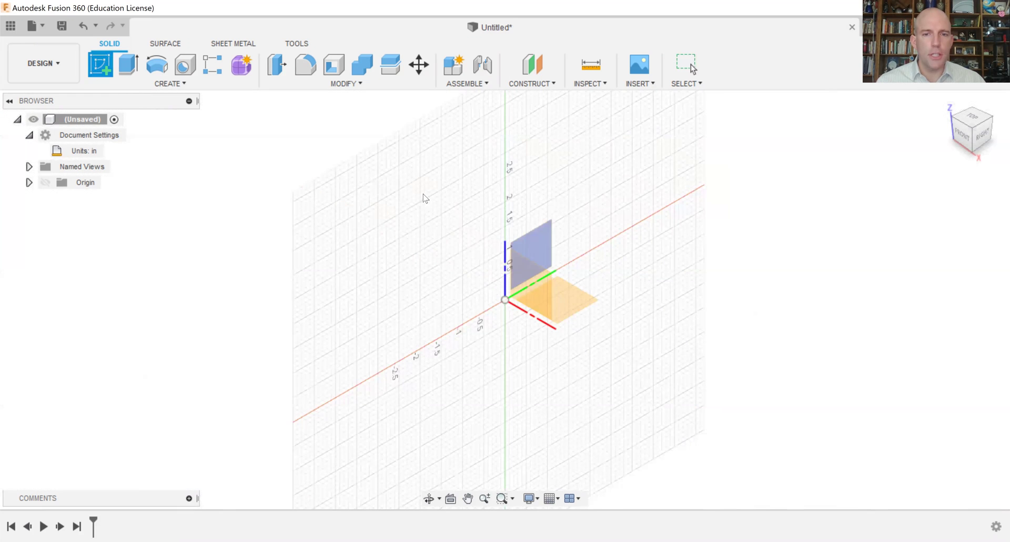
click(540, 250)
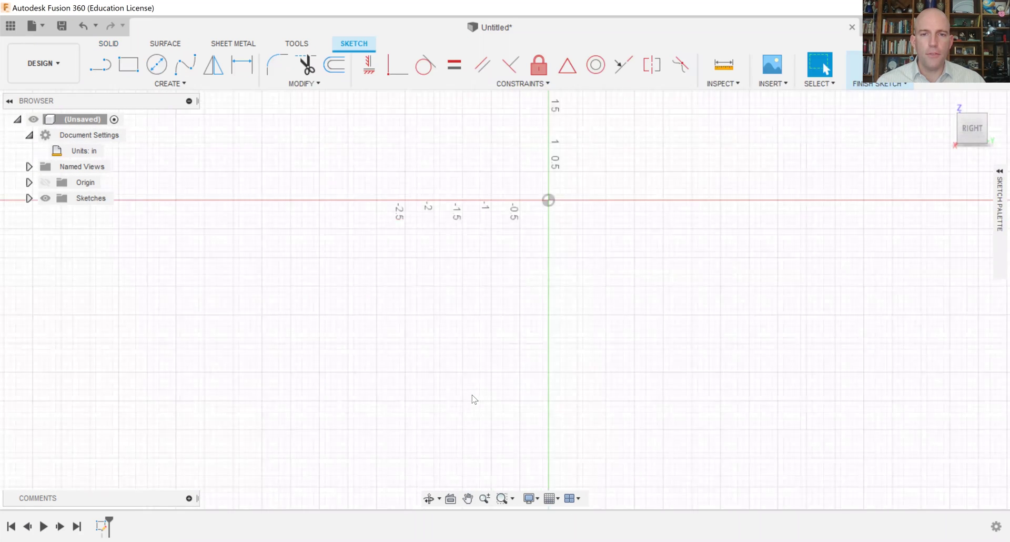
click(94, 71)
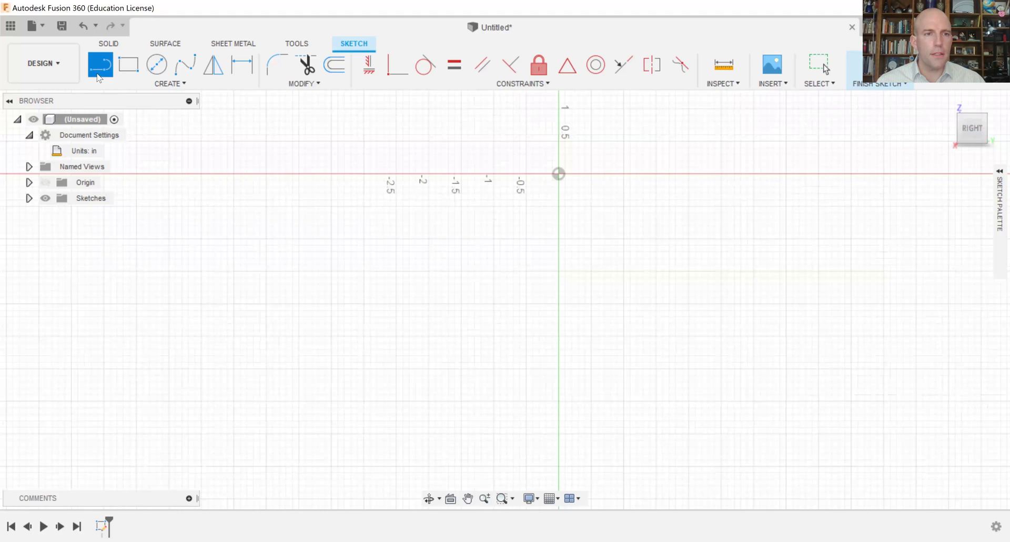
click(559, 174)
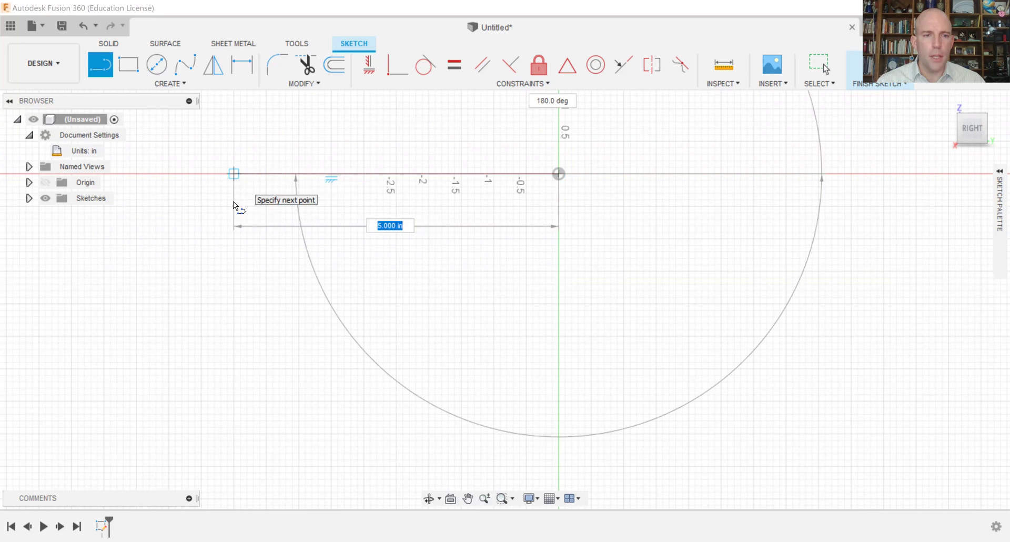
click(235, 174)
- Continue the I-shaped profile down its left side with square corners, using a web edge of about 4 in and a foot edge of about 2.8 in
key(Return)
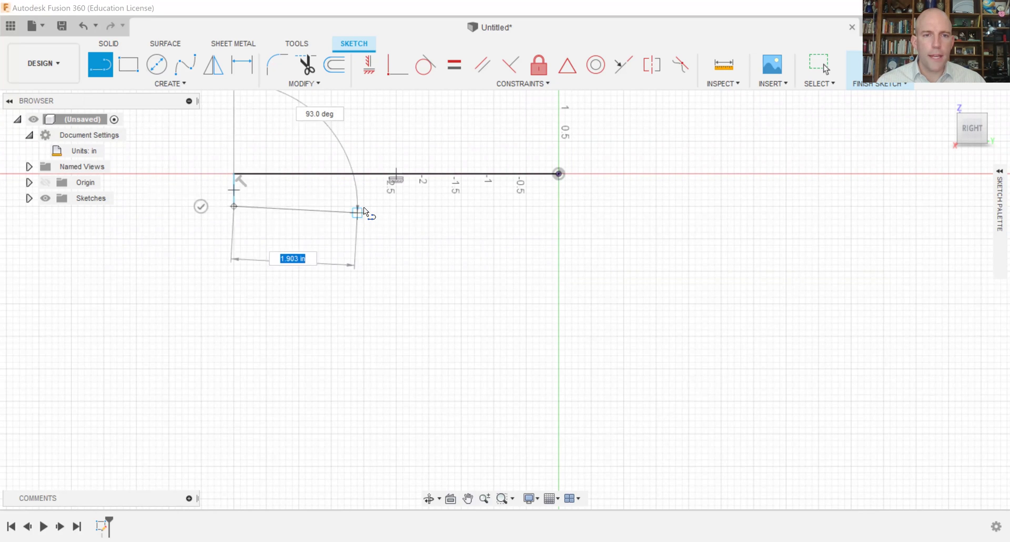
key(Return)
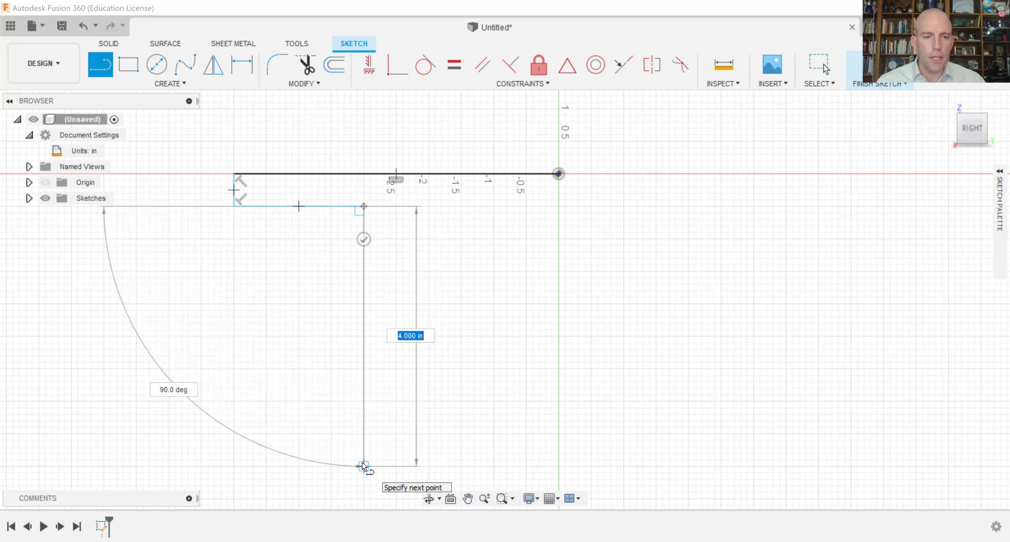
key(Return)
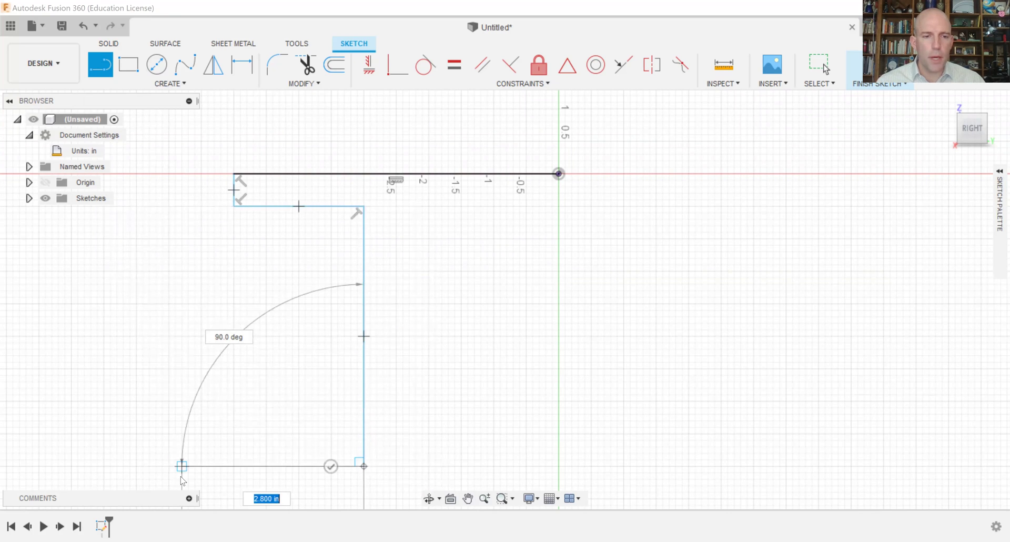
key(Return)
key(Return)
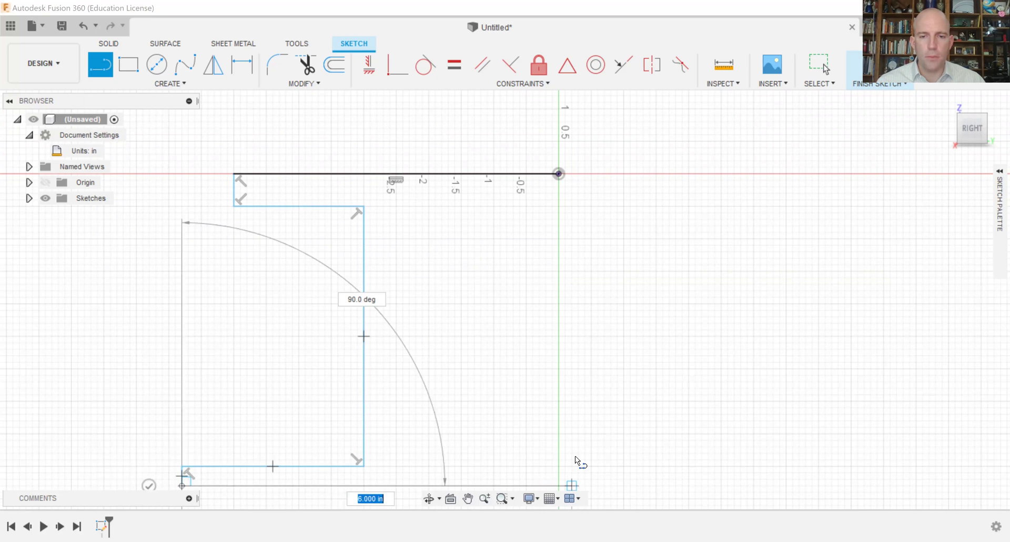
- Close the I-profile at the origin with edges of about 6 in (base), 2.5 in (right foot), 3.7 in (web) and 2.3 in (upper flange underside)
key(Return)
key(Return)
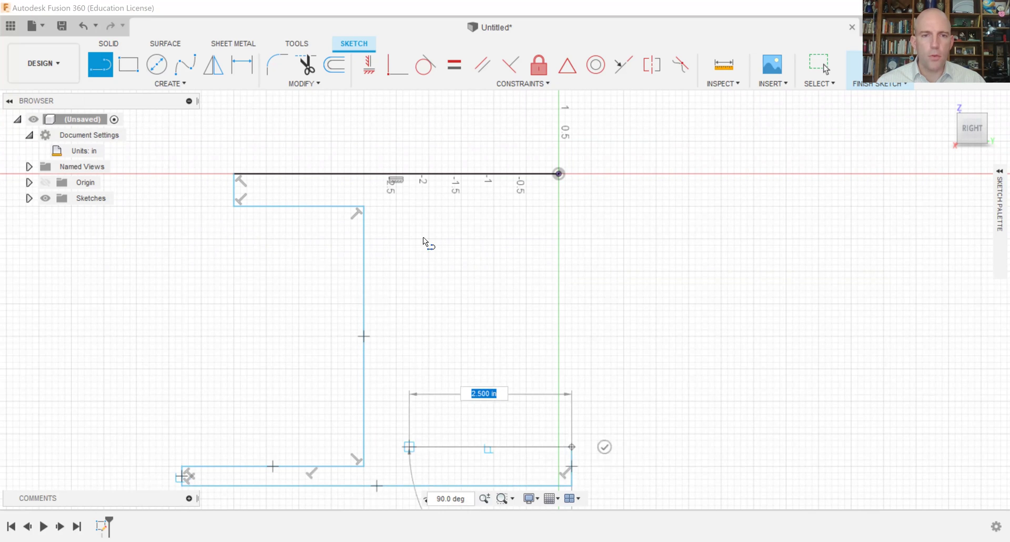
key(Return)
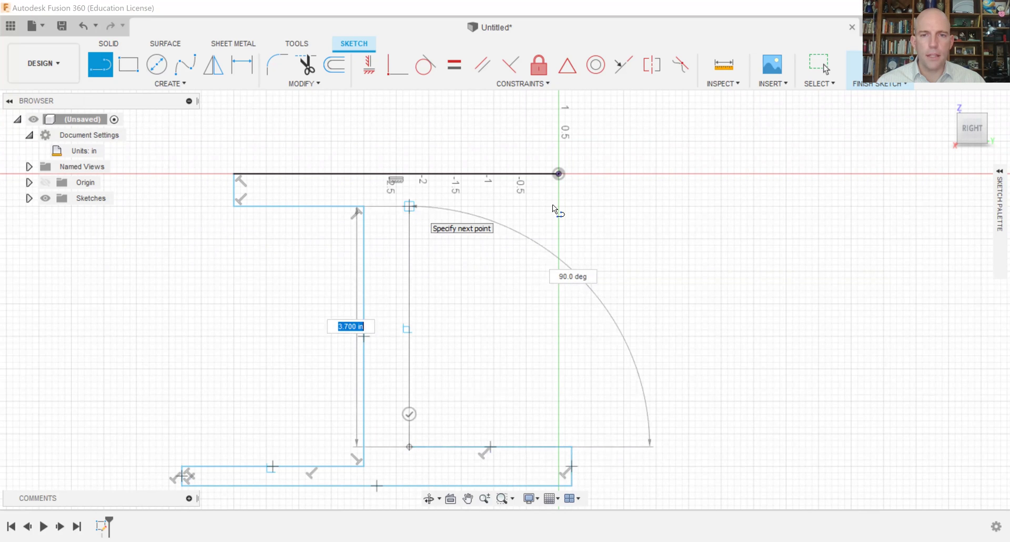
key(Return)
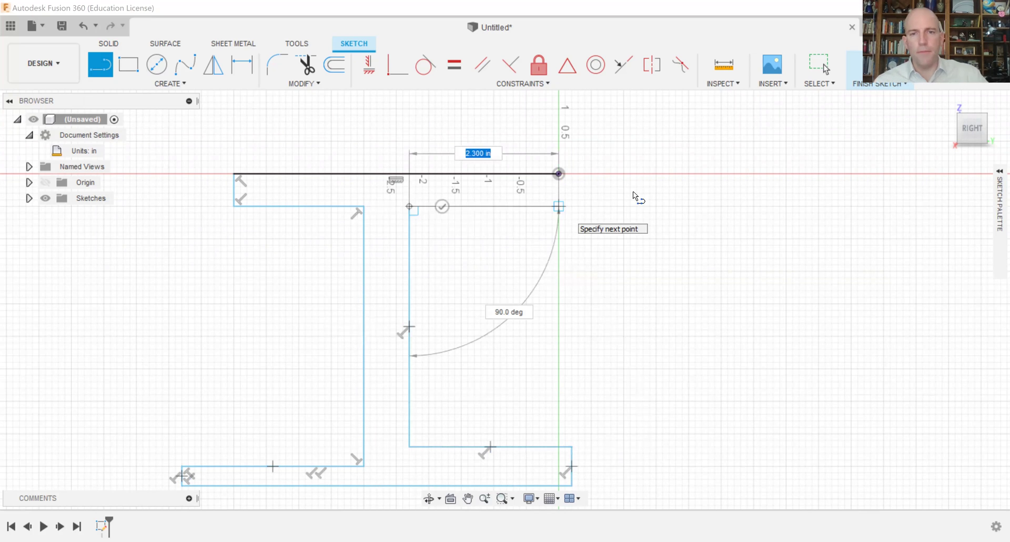
key(Return)
click(558, 174)
key(Escape)
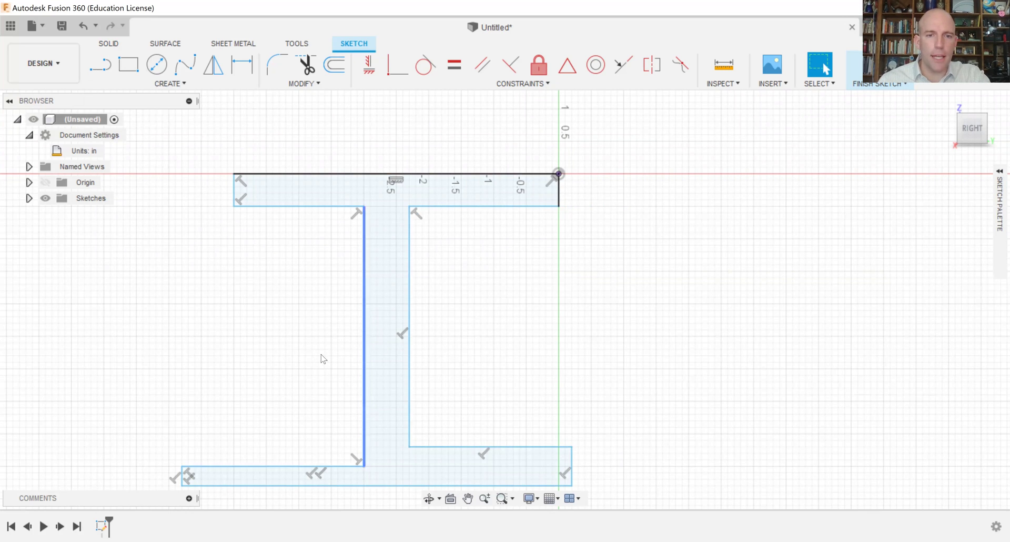
- Raise the upper edge of the bottom flange's left half and make the right half's upper edge collinear with it
scroll(321, 363, down, 1)
scroll(597, 191, down, 1)
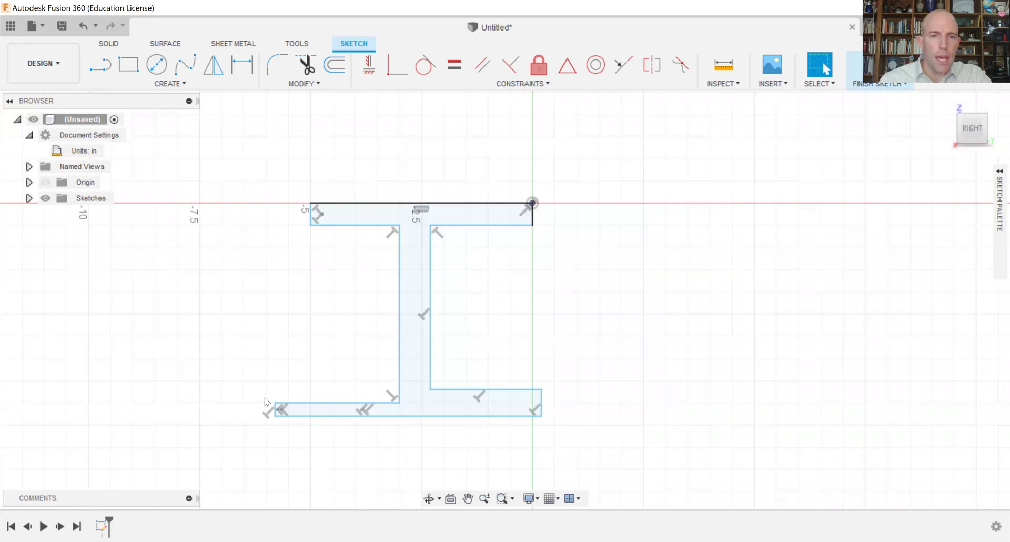
scroll(311, 362, up, 1)
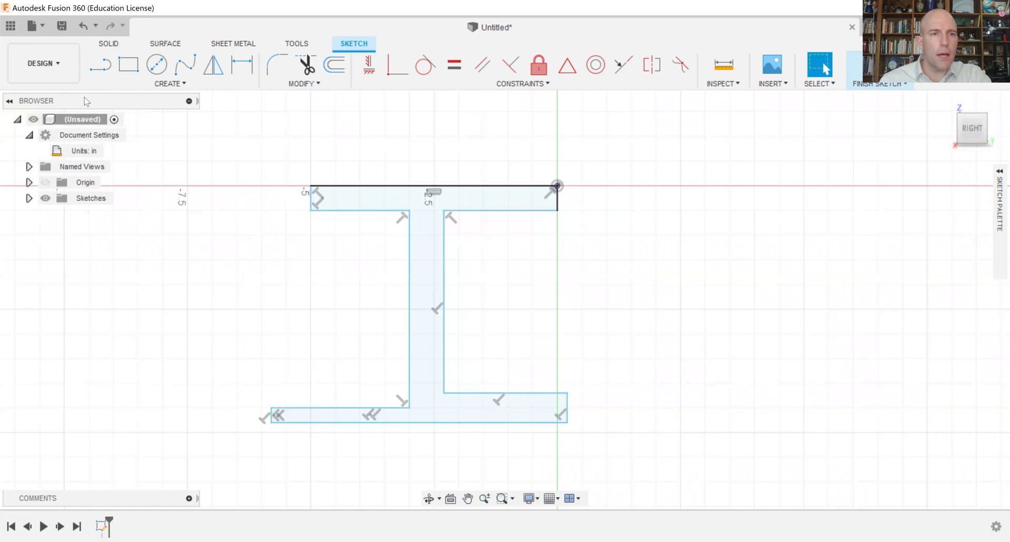
click(341, 407)
drag(342, 407, 342, 359)
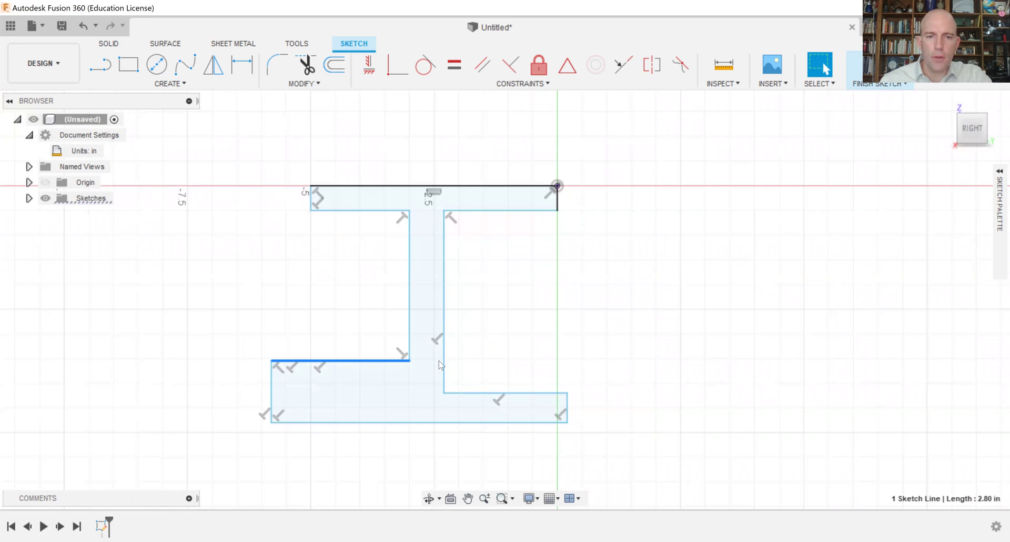
shift+click(465, 394)
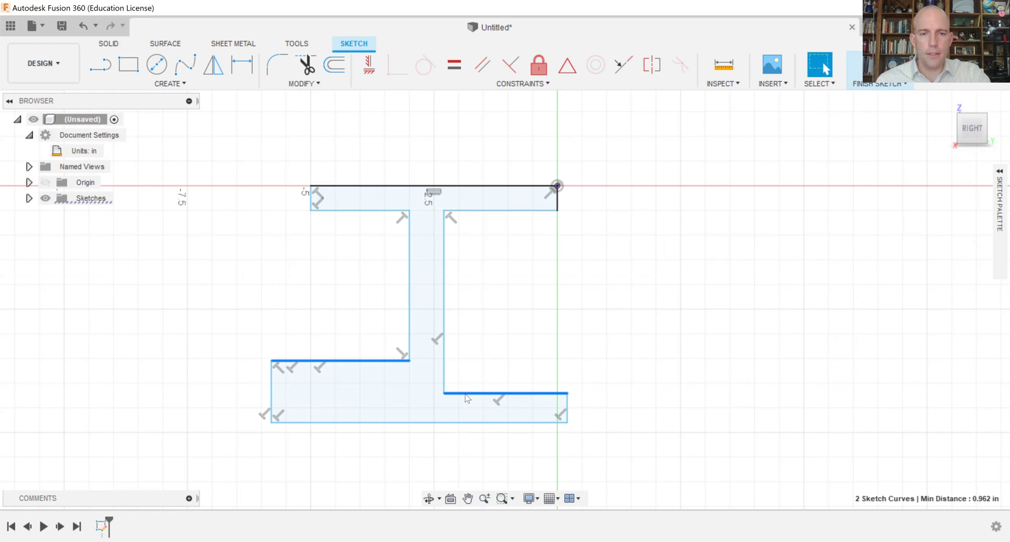
right_click(465, 398)
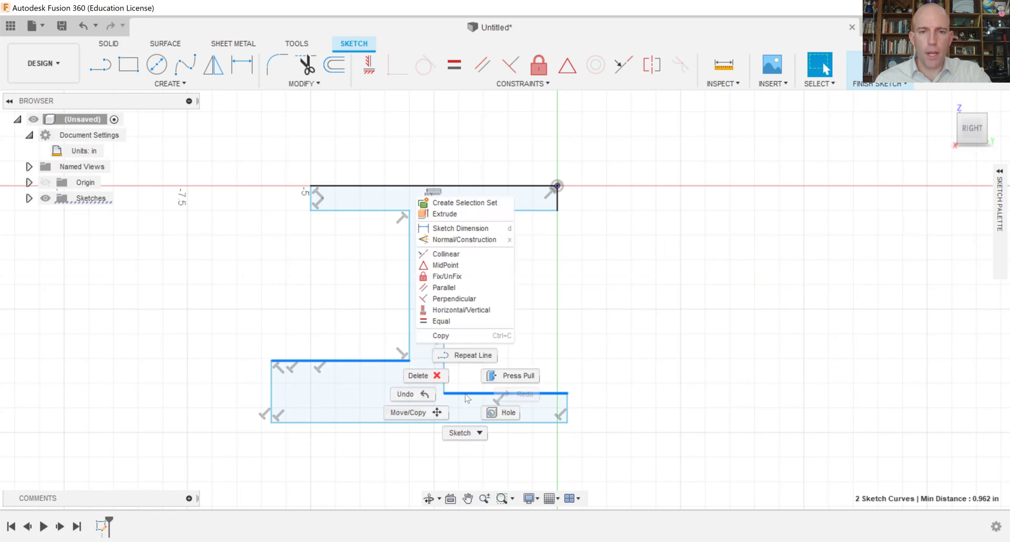
click(444, 255)
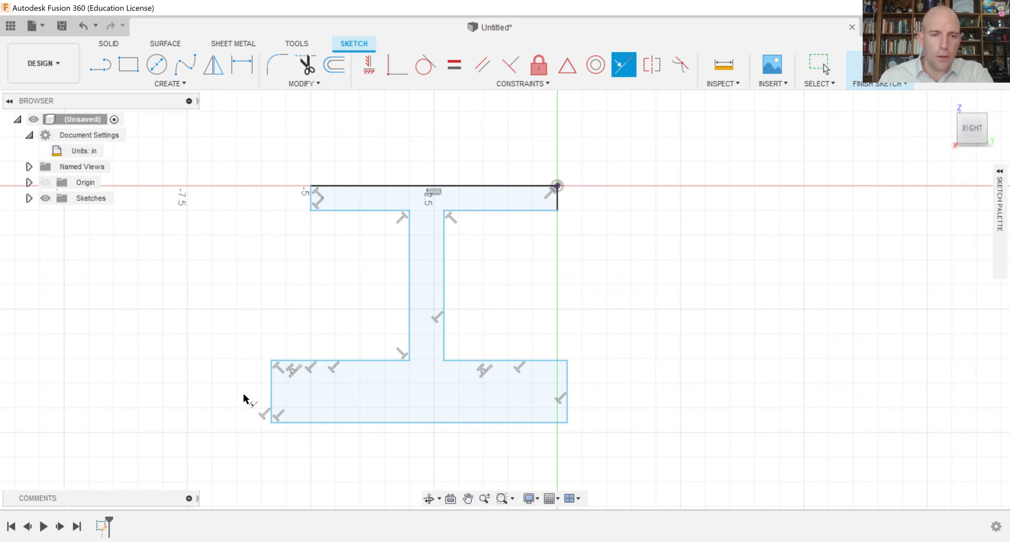
- Apply collinear constraints to the flanges' left ends, their right ends, and the two underside edges of the top flange
click(273, 389)
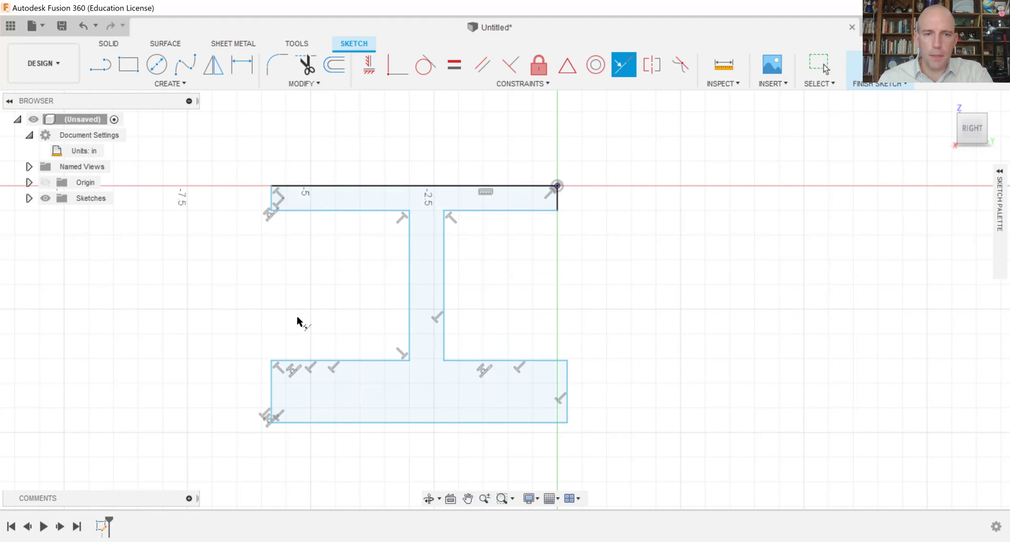
click(565, 372)
click(558, 203)
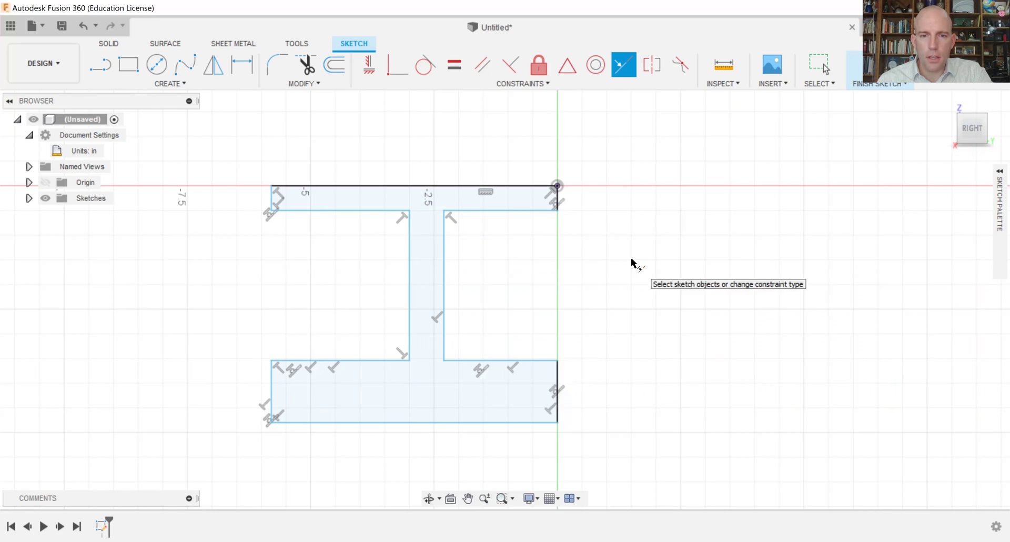
click(350, 212)
click(505, 213)
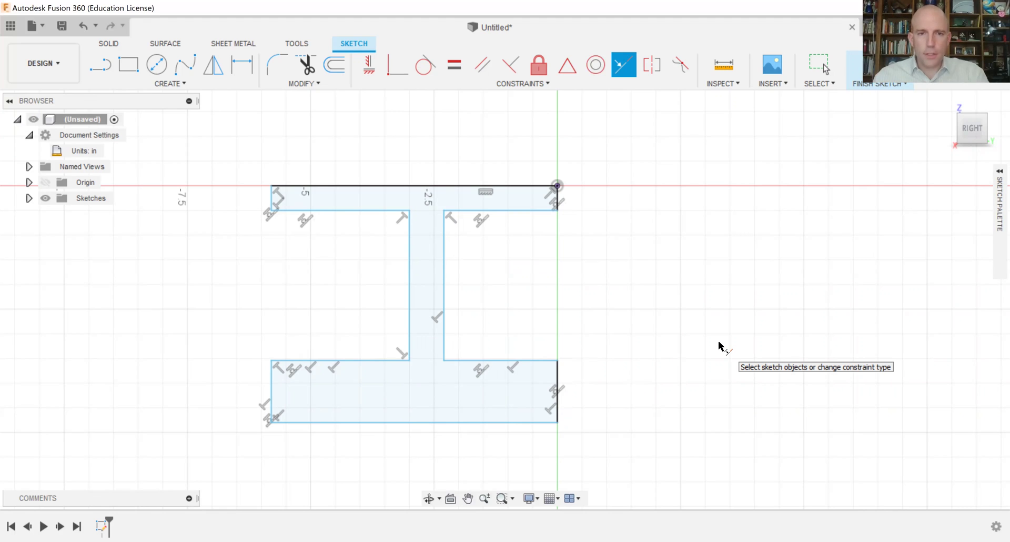
key(Escape)
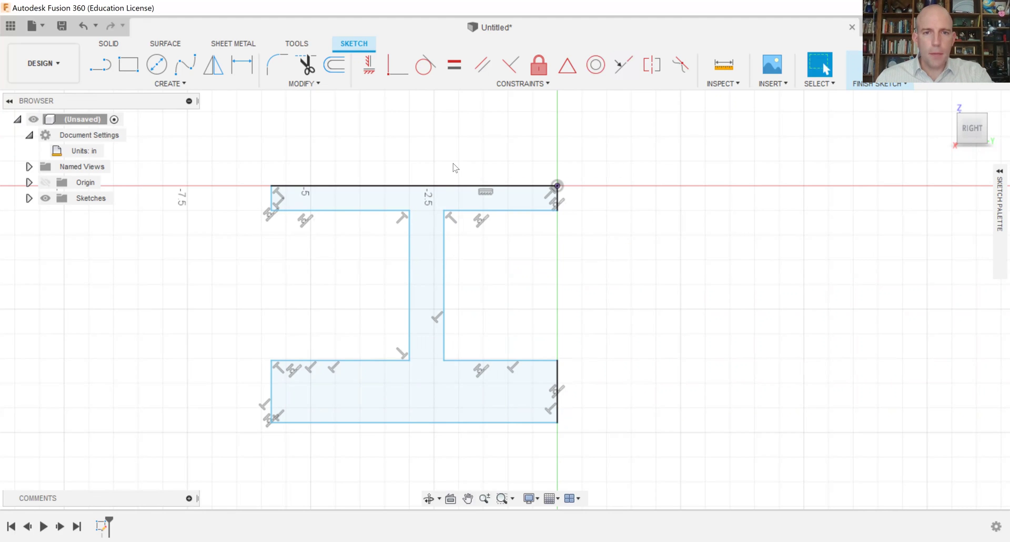
- Dimension the top flange to 5 in wide and 0.50 in thick
click(243, 66)
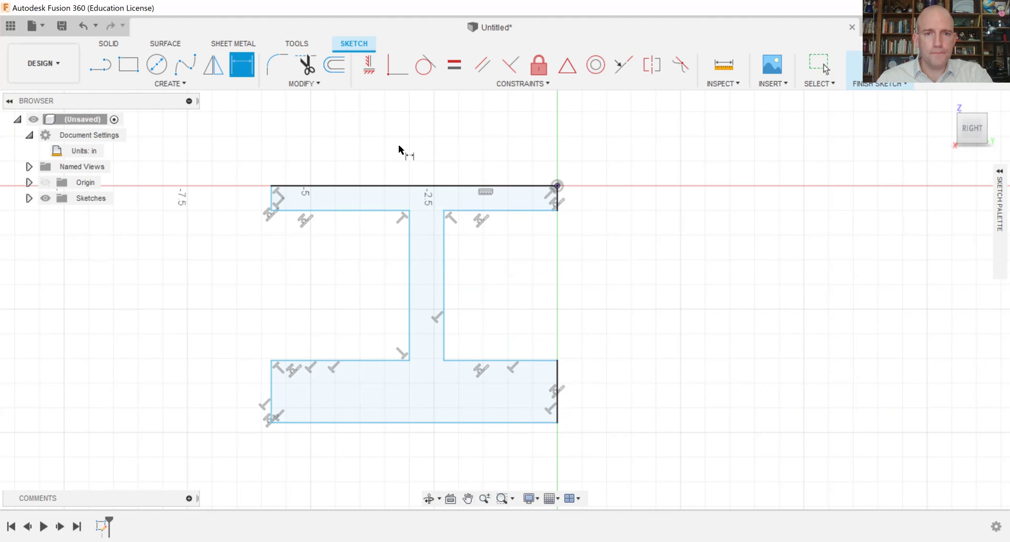
click(400, 186)
click(415, 138)
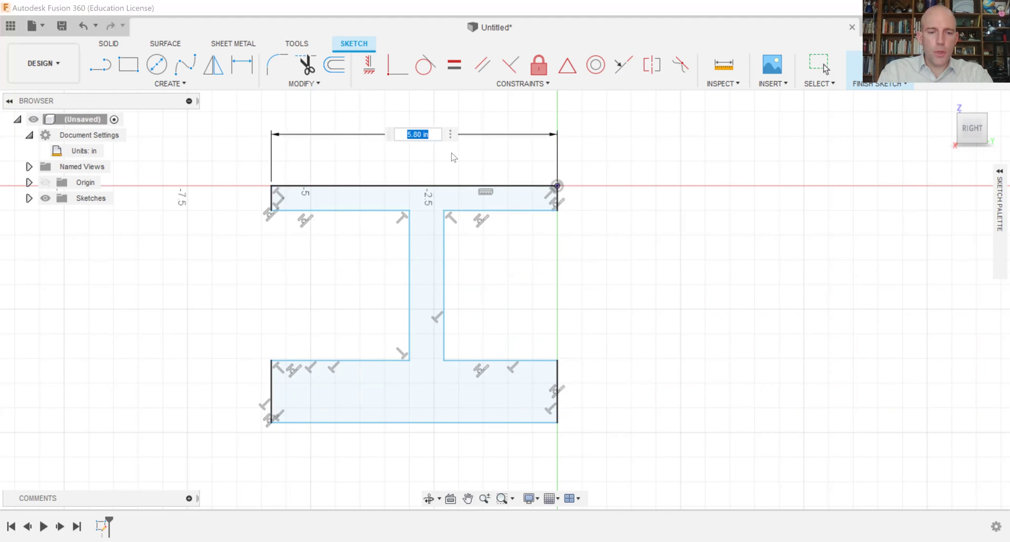
text(5)
key(Return)
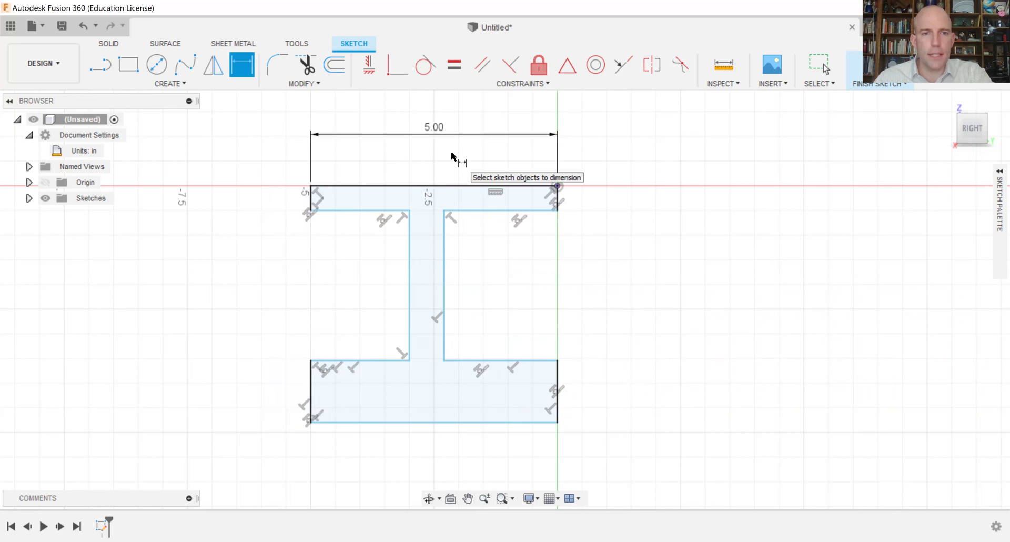
click(310, 201)
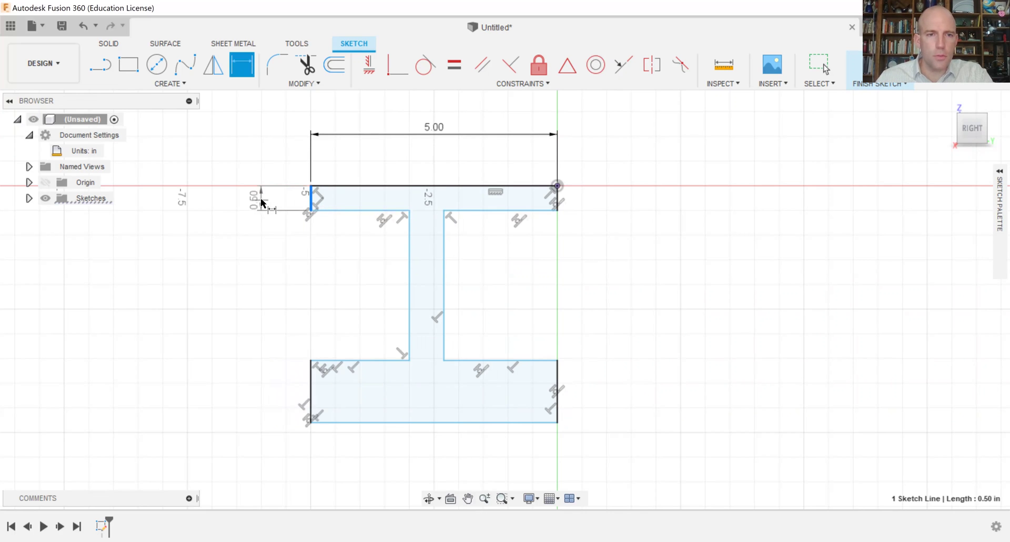
click(259, 199)
key(Return)
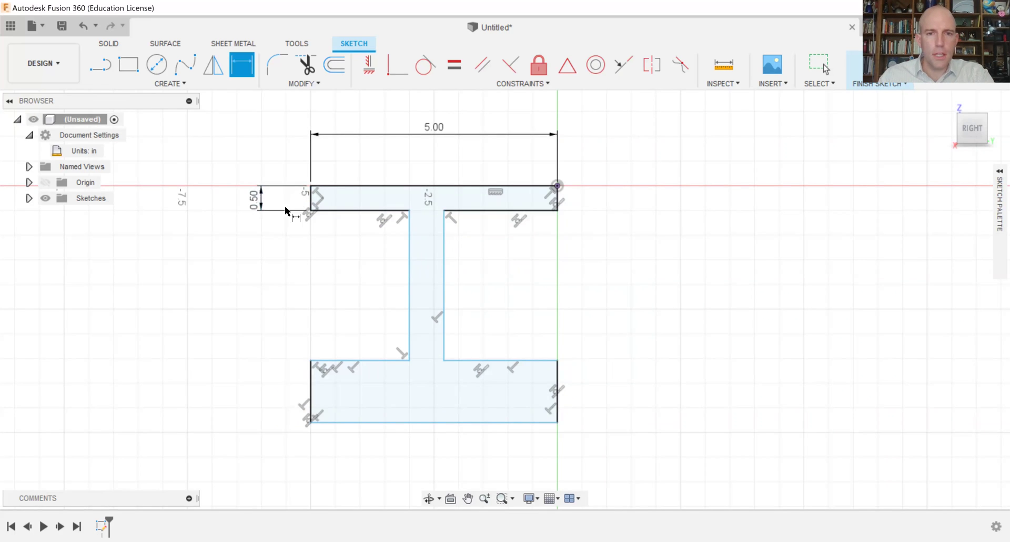
- Dimension the web's thickness between its two vertical edges to 0.5 in
click(412, 239)
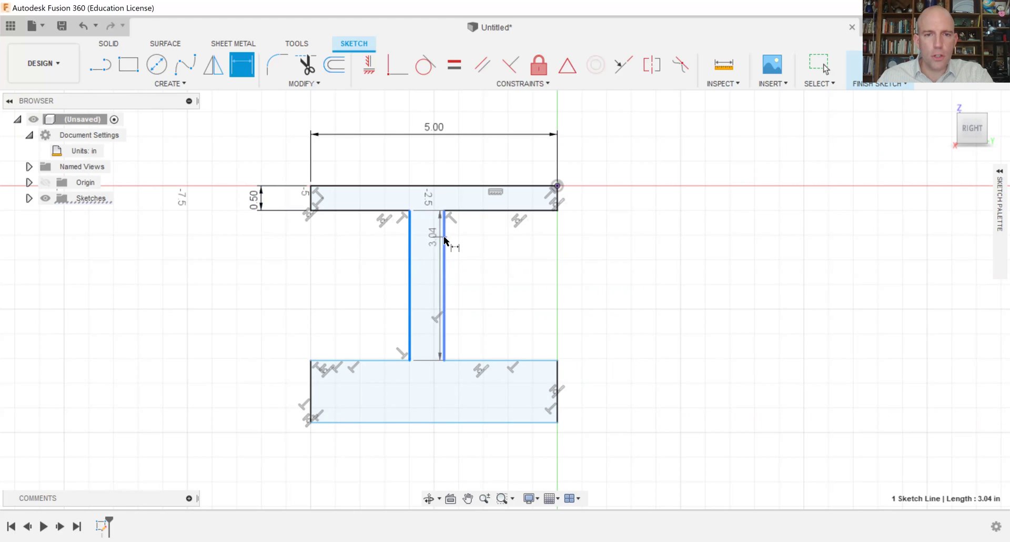
click(444, 235)
click(431, 154)
text(.5)
key(Return)
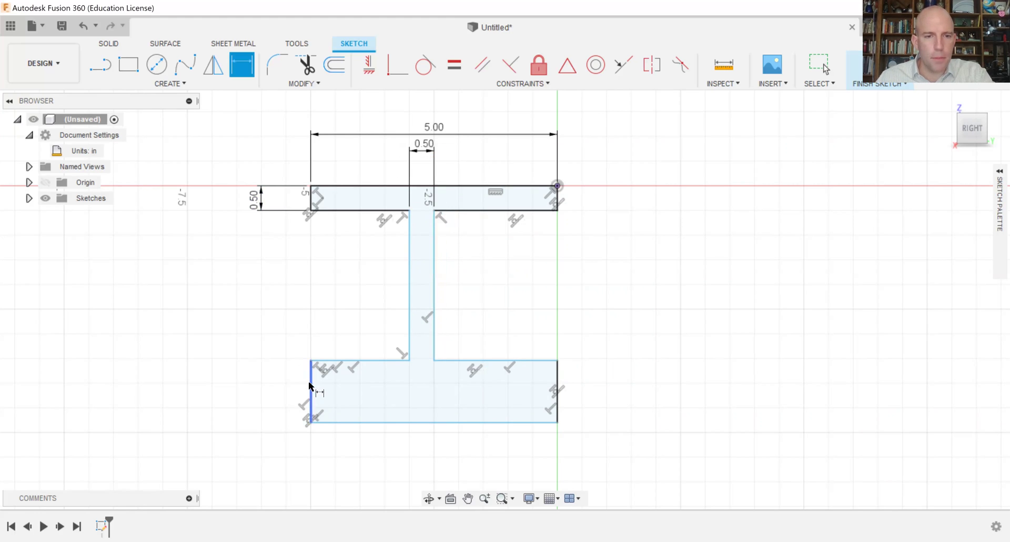
- Dimension the bottom flange's thickness at its left end to 0.5 in
click(311, 389)
click(258, 390)
text(.5)
key(Return)
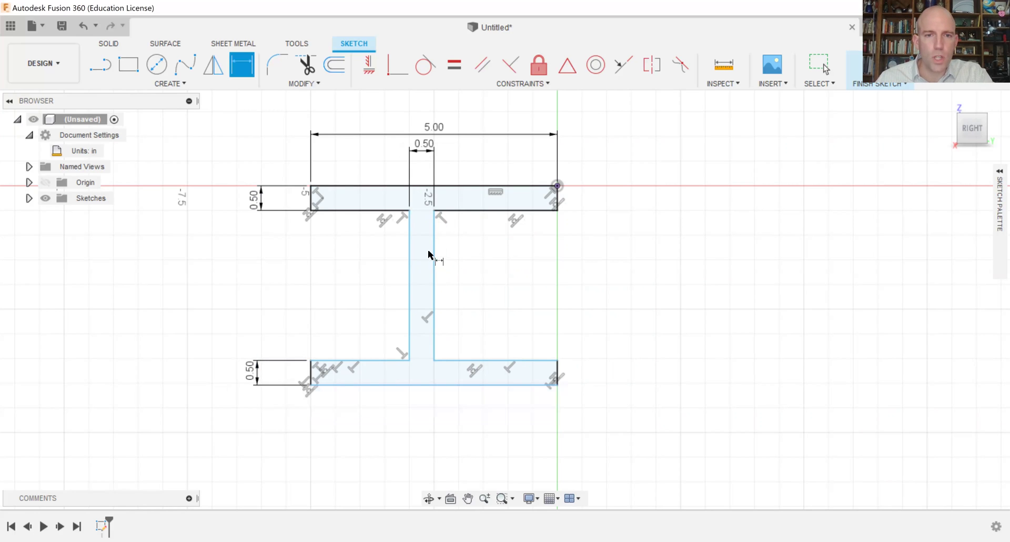
click(410, 256)
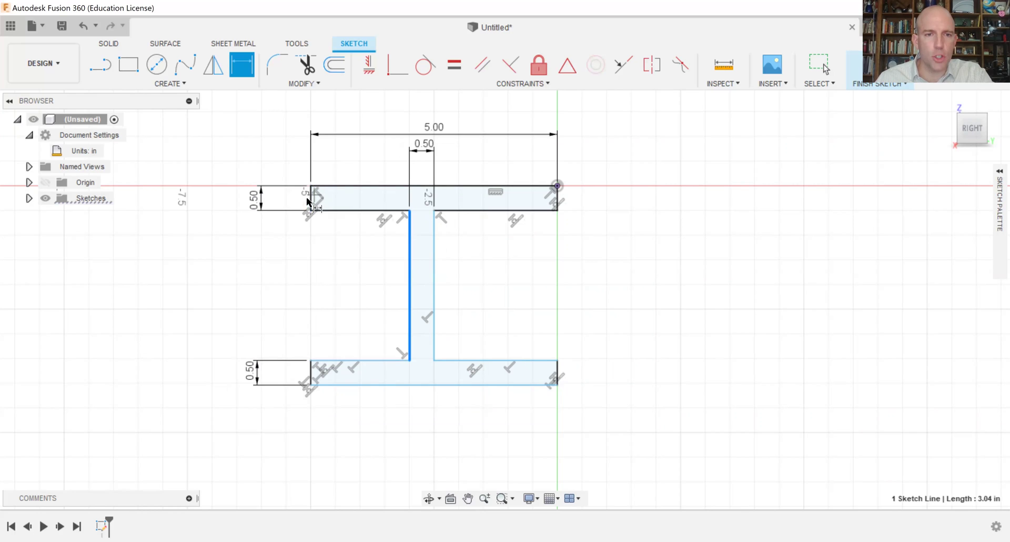
click(309, 199)
key(Return)
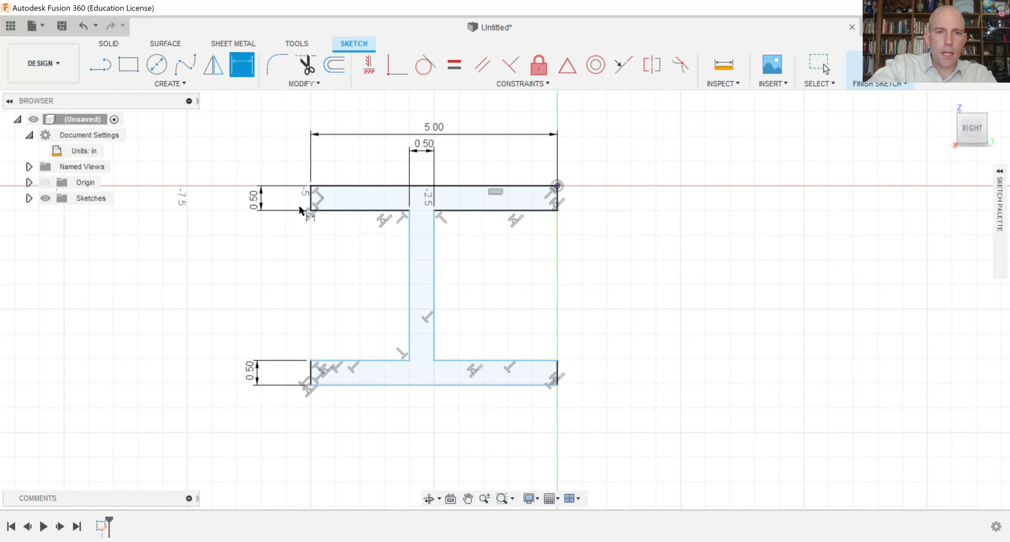
key(ctrl+z)
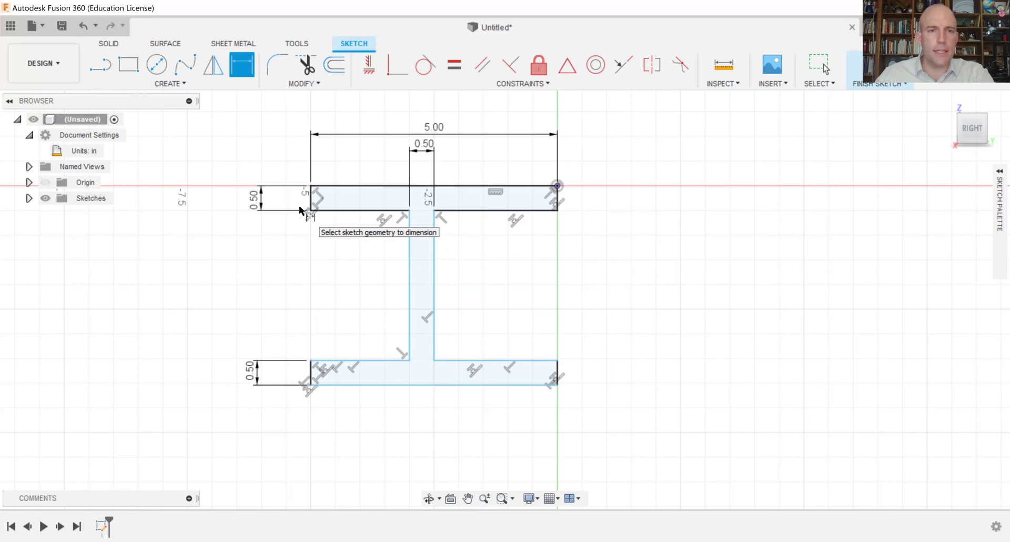
- Dimension the distance from the top flange's left end to the web's left edge to 2.25 in
click(410, 248)
click(314, 198)
click(354, 162)
text(2)
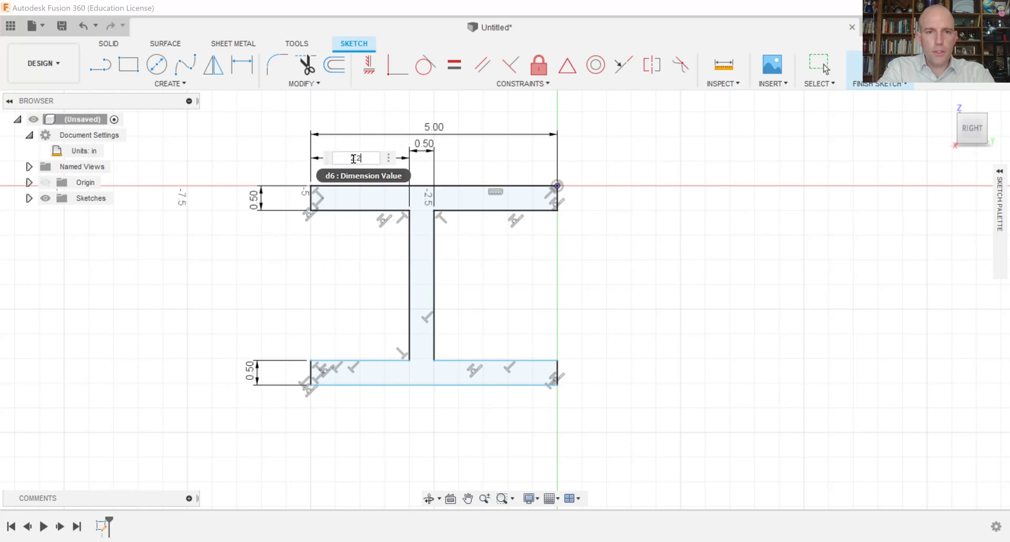
text(.25)
key(Return)
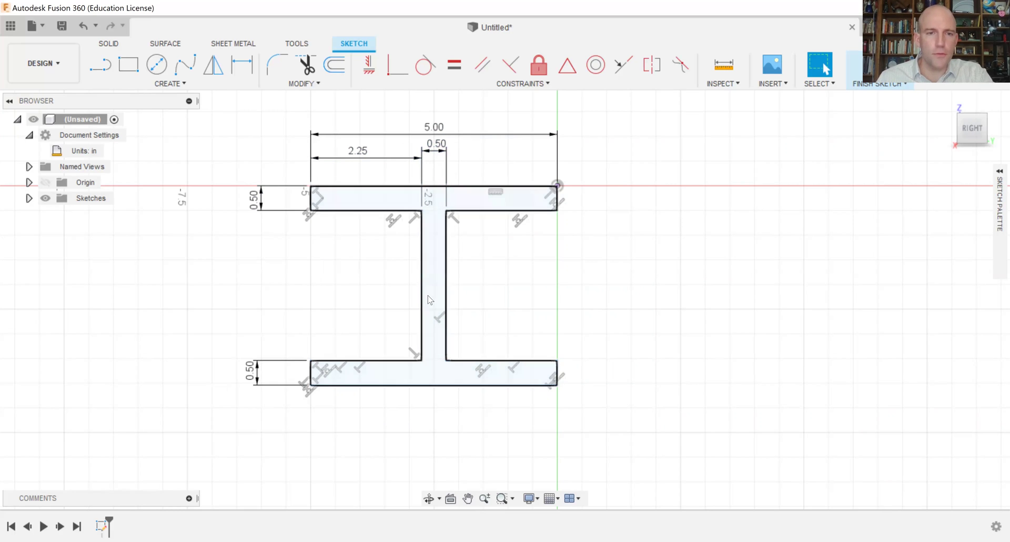
- Dimension the I-beam's overall height between the top and bottom flange outer edges to 10 in, and finish the sketch
click(249, 74)
click(385, 187)
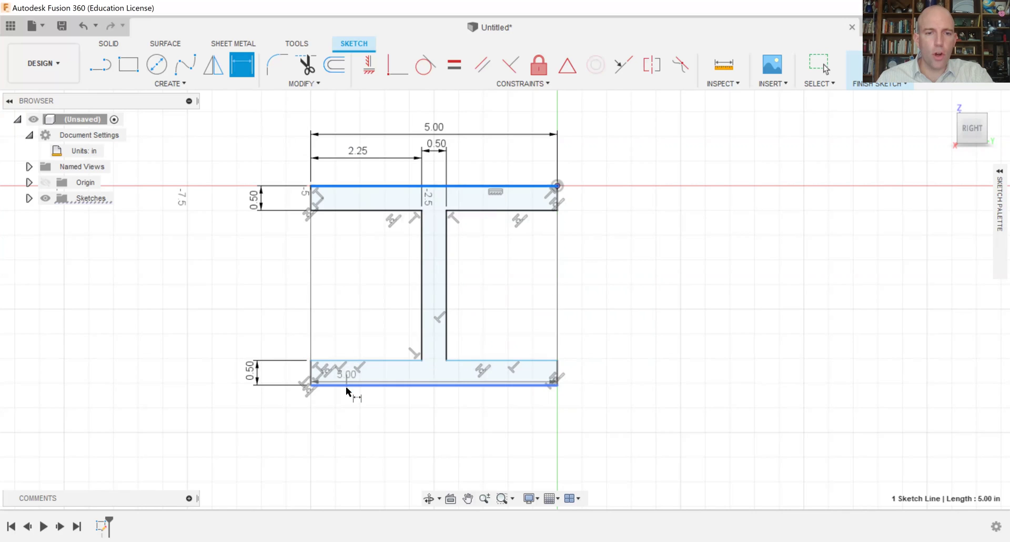
click(346, 388)
click(185, 298)
text(1)
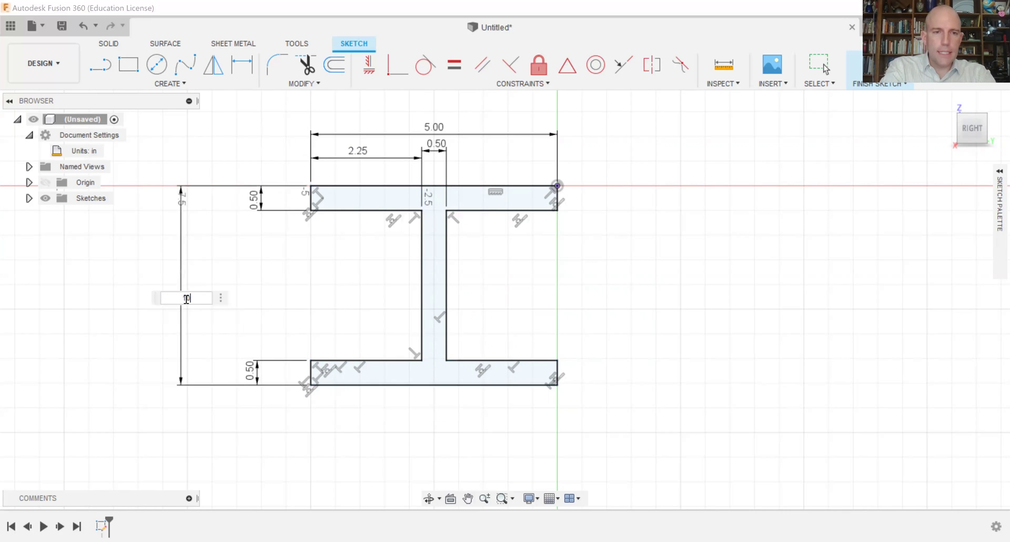
text(0)
key(Return)
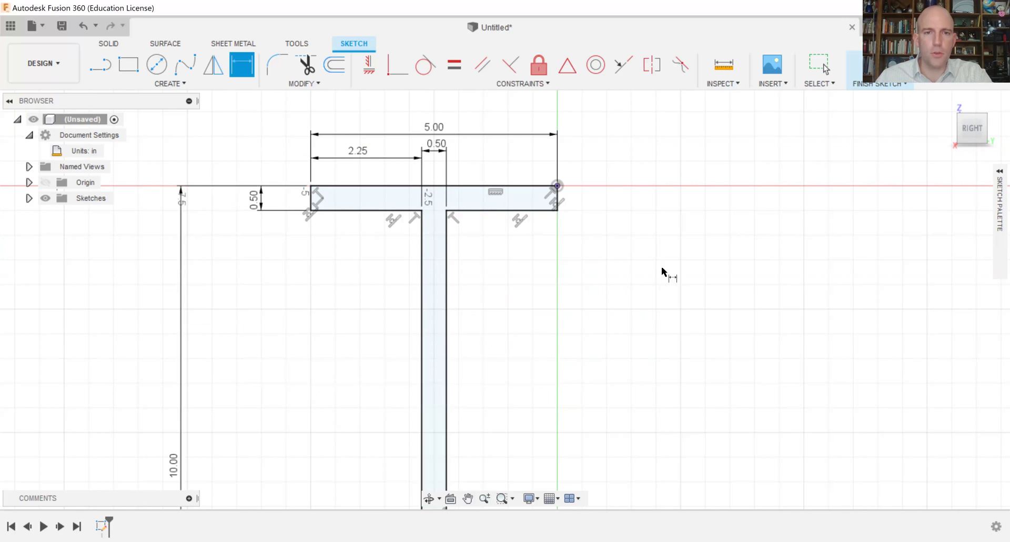
scroll(642, 214, down, 2)
scroll(647, 219, down, 2)
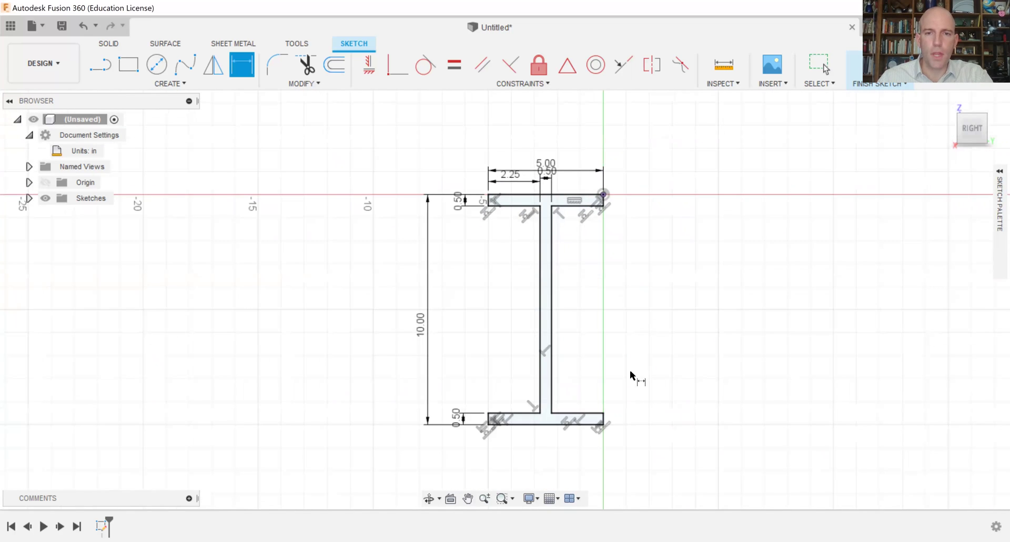
scroll(630, 371, up, 1)
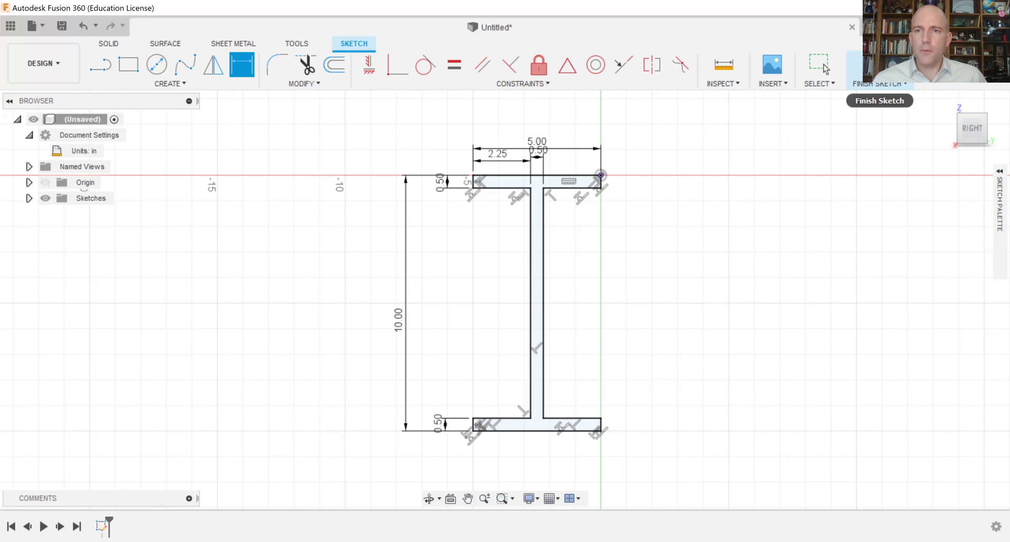
click(877, 74)
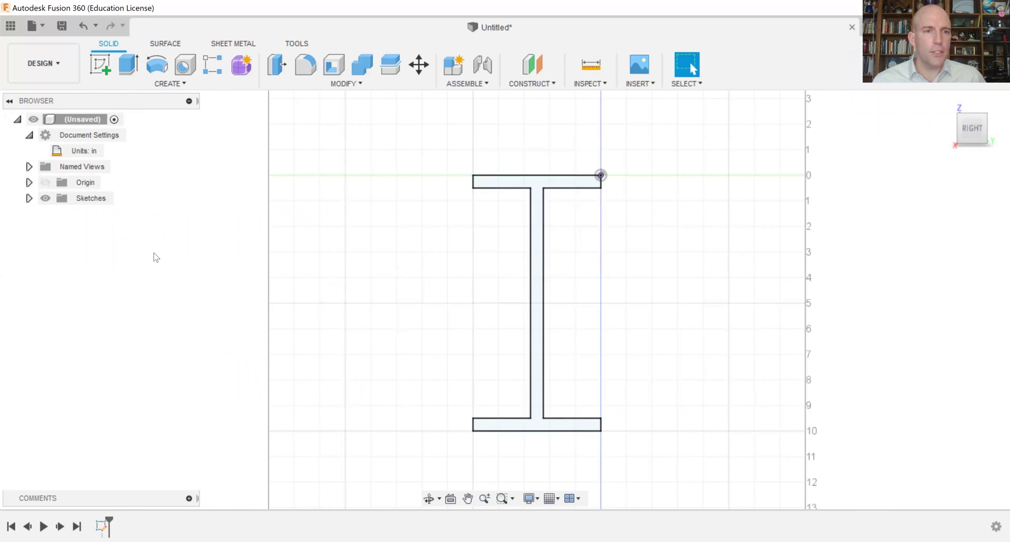
- Extrude the I-beam profile 100 in to one side as a new body
click(129, 67)
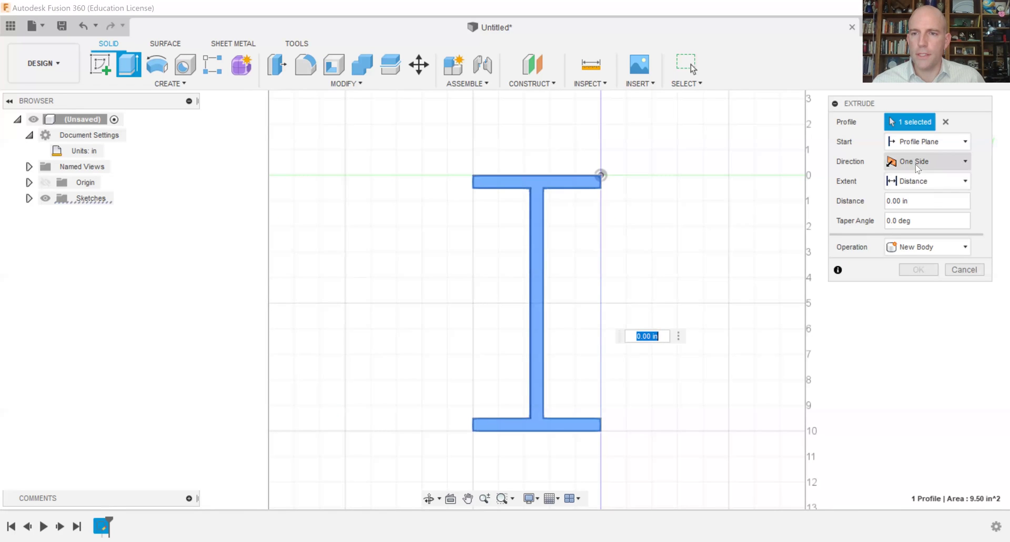
click(919, 201)
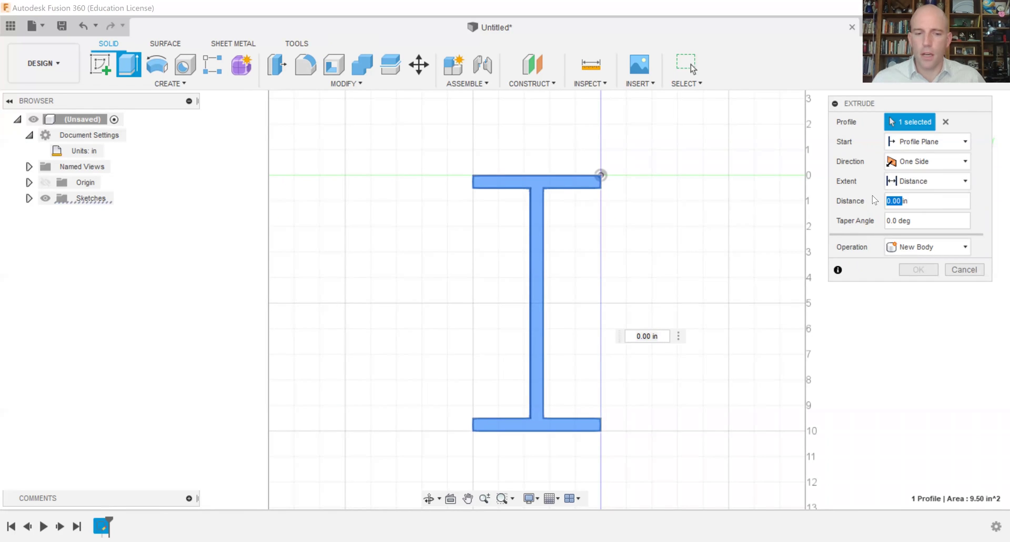
text(100)
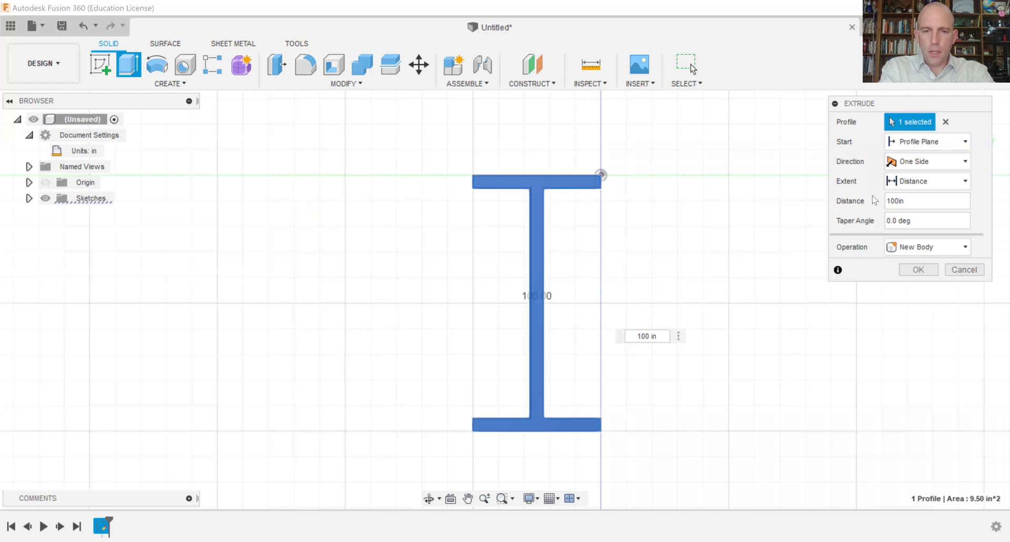
key(Return)
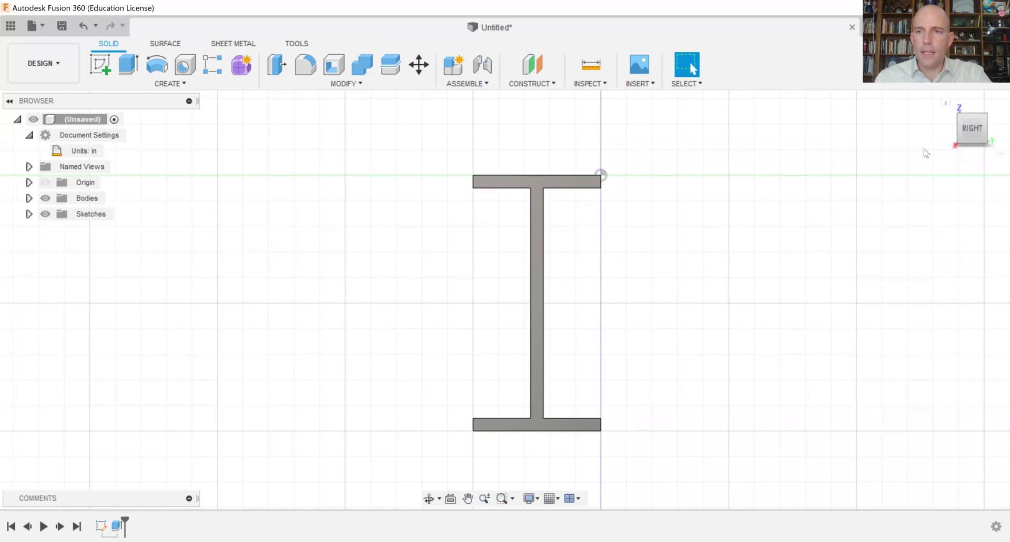
- Start a sketch on the horizontal origin plane and draw two circles at the beam's origin end, centred about 1 in from the adjacent edges
click(948, 105)
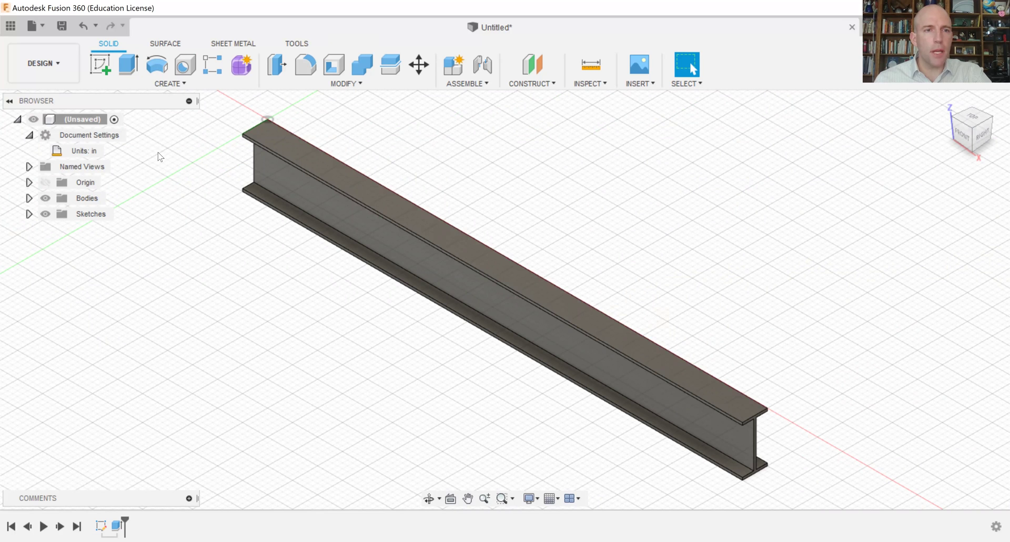
click(100, 64)
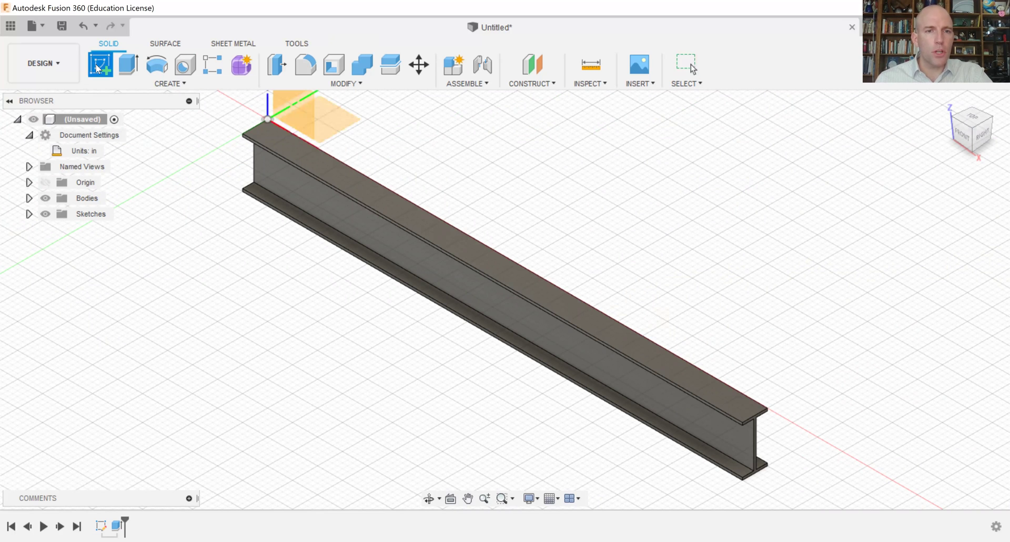
click(333, 113)
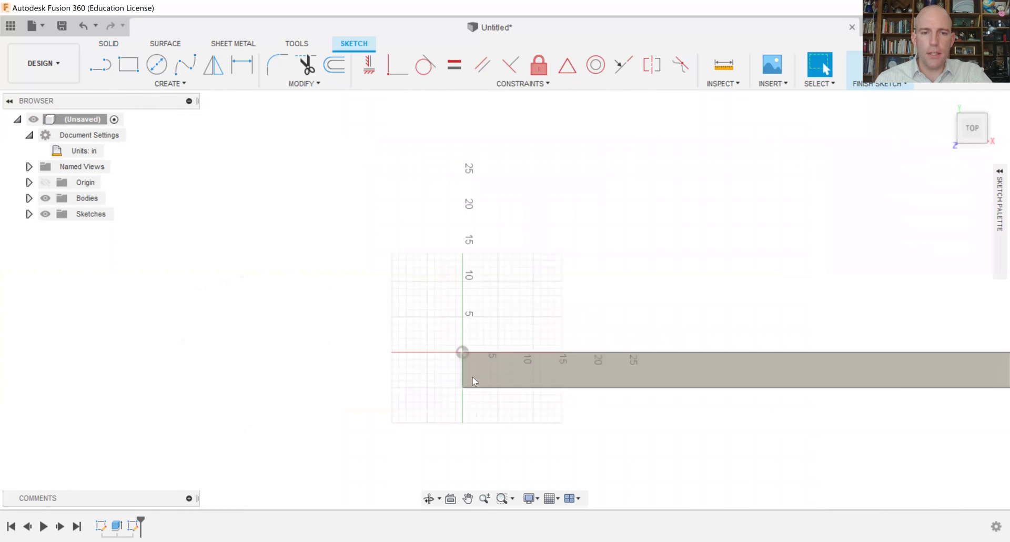
scroll(484, 381, up, 10)
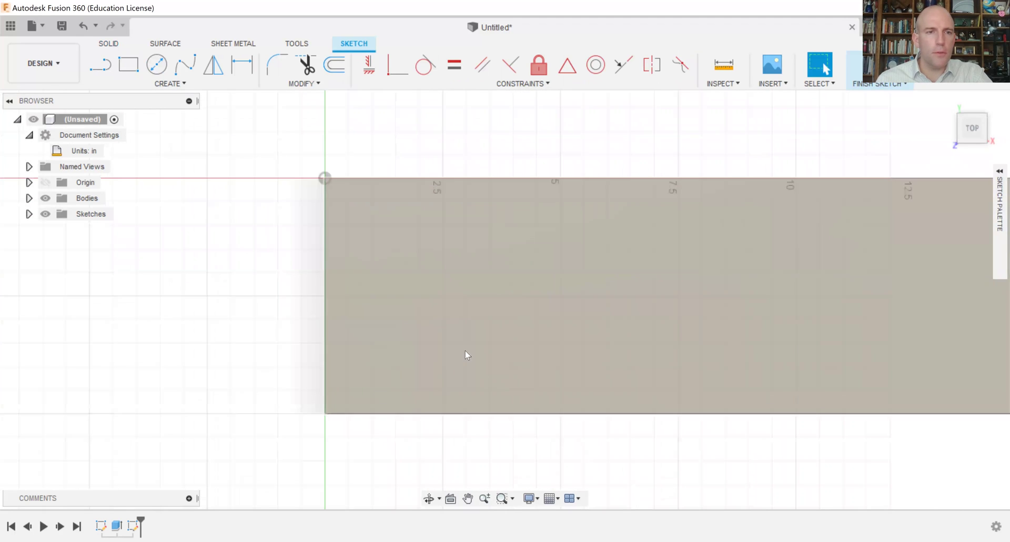
click(157, 65)
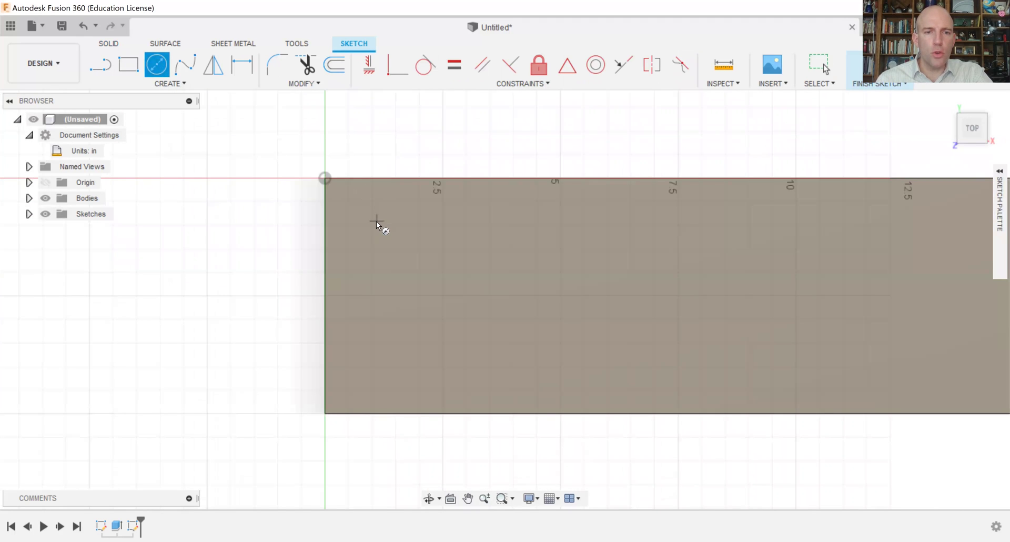
click(372, 225)
click(372, 367)
click(386, 367)
key(Escape)
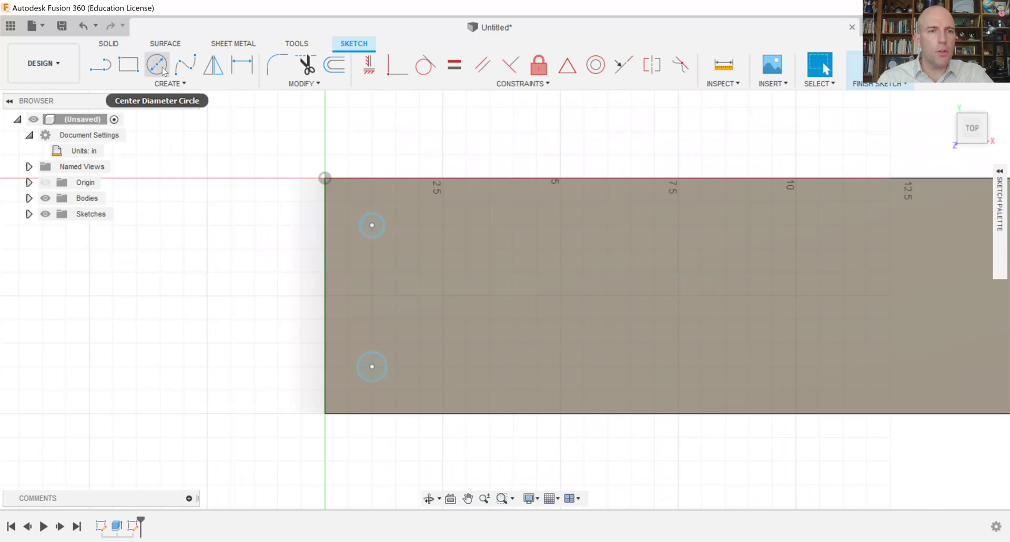
- Dimension the diameter of both circles to 0.5 in
click(242, 64)
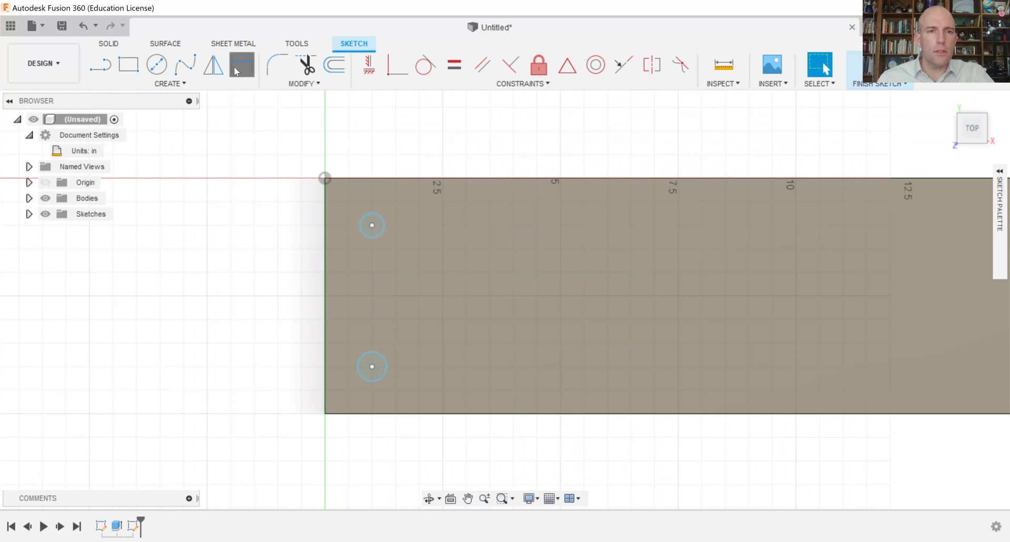
click(446, 134)
text(.5)
key(Return)
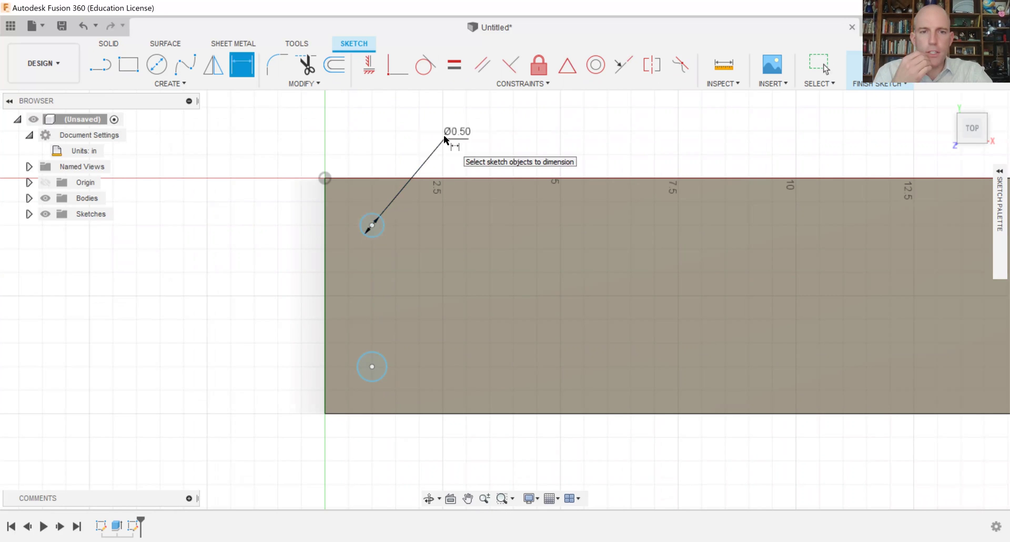
click(358, 368)
click(286, 427)
text(.5)
key(Return)
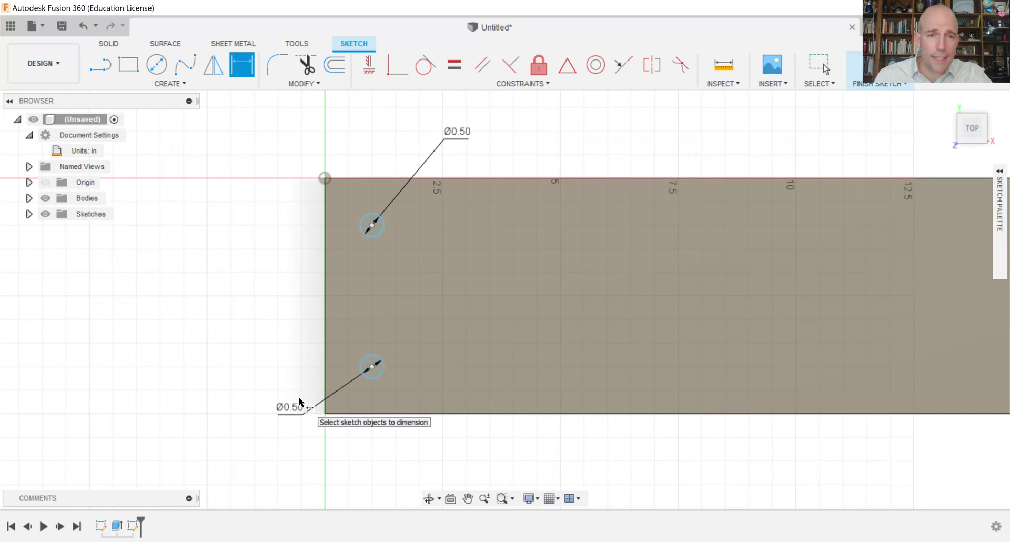
- Dimension the upper circle's centre 1 in from the flange's upper long edge and 1 in from the beam's end edge
click(372, 226)
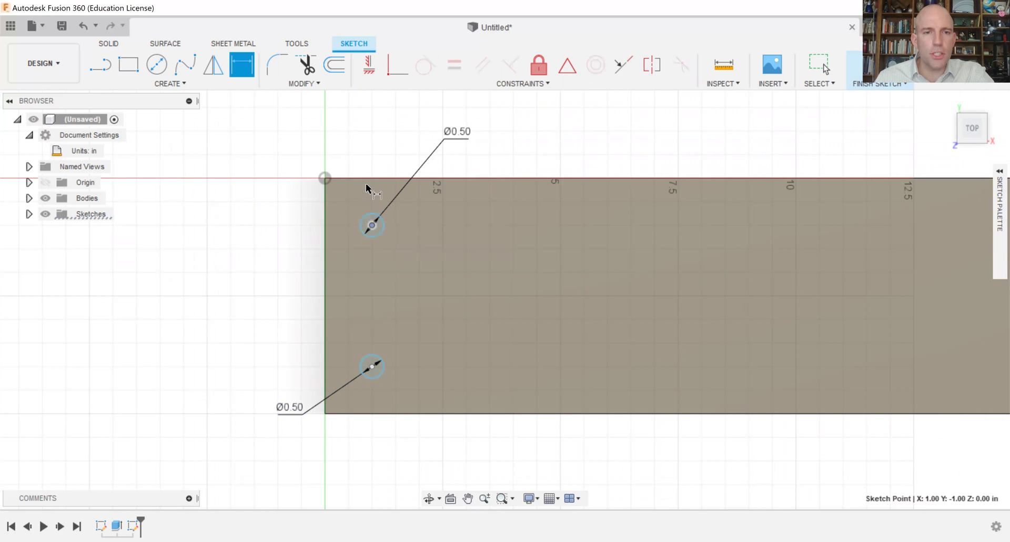
click(367, 178)
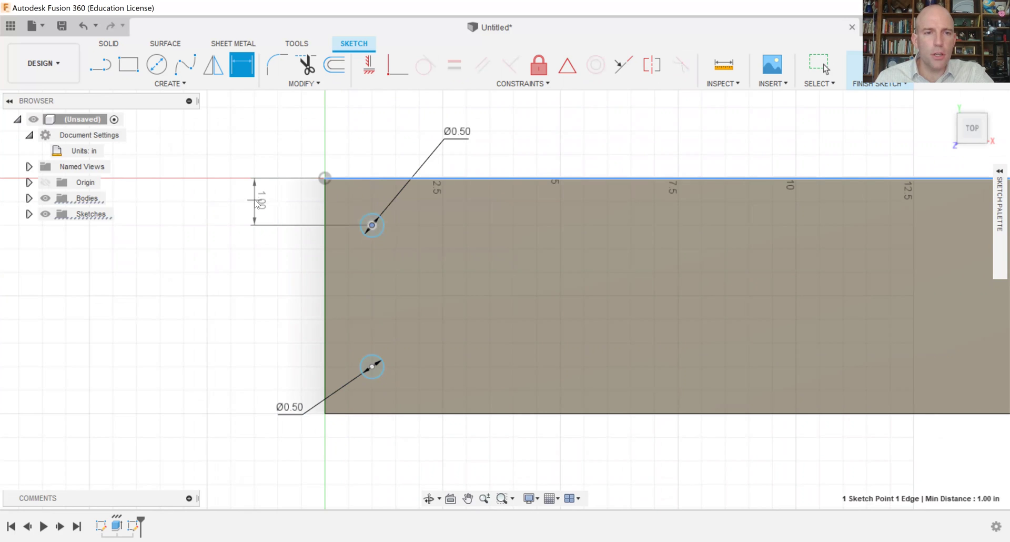
click(256, 203)
key(Return)
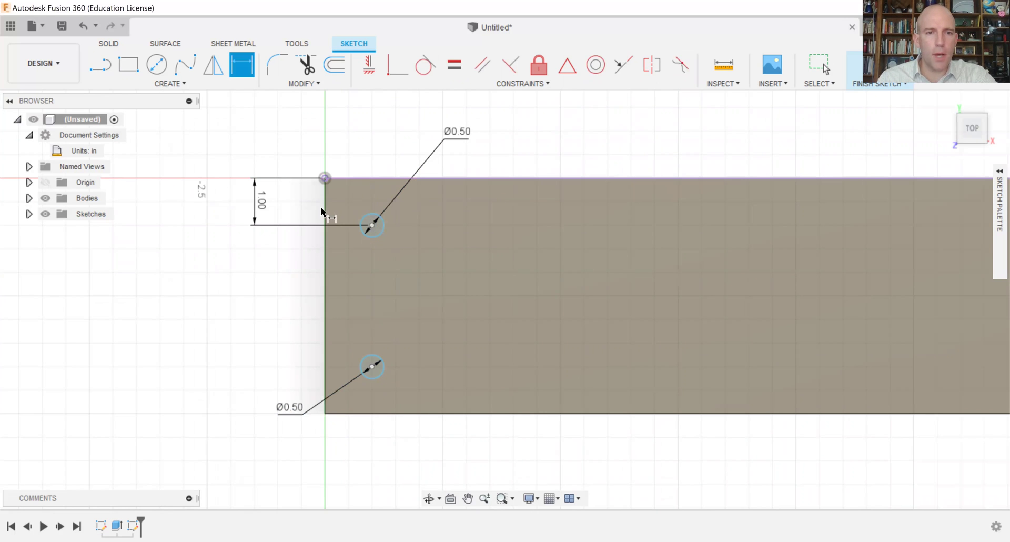
click(325, 227)
click(372, 225)
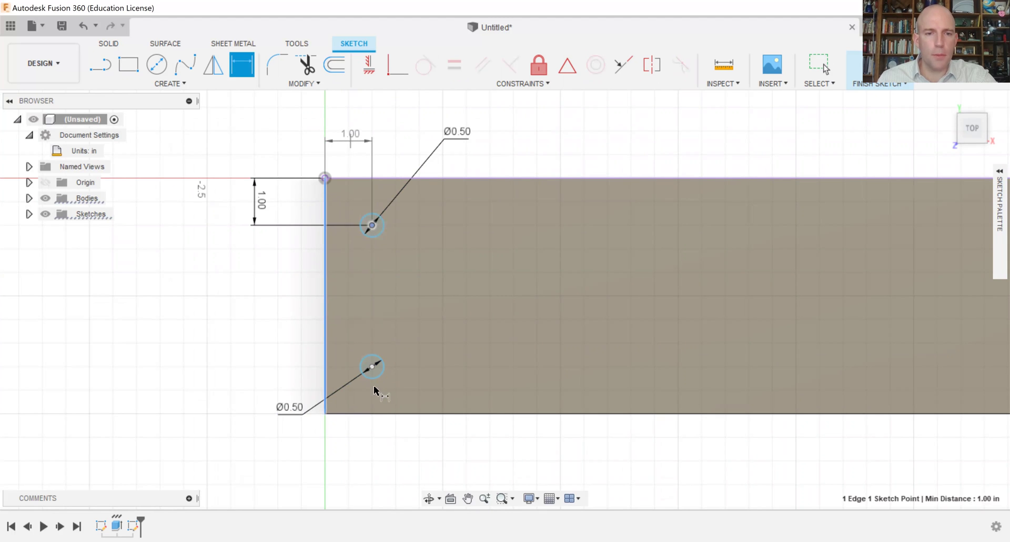
click(347, 145)
- Dimension the lower circle's centre 1 in from the beam's end and 1 in from the lower long edge, and finish the sketch
click(325, 370)
click(356, 436)
click(372, 366)
click(363, 413)
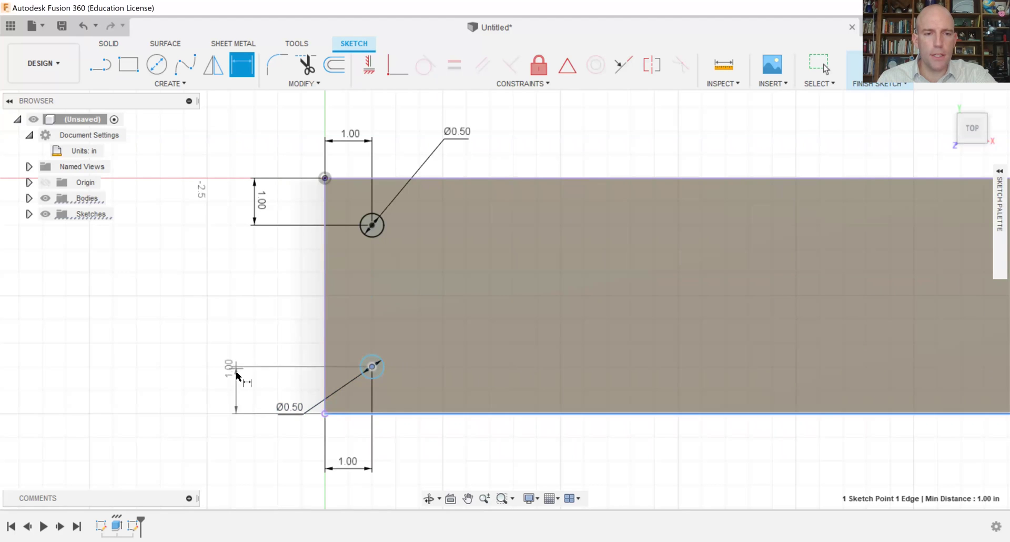
click(237, 380)
key(Return)
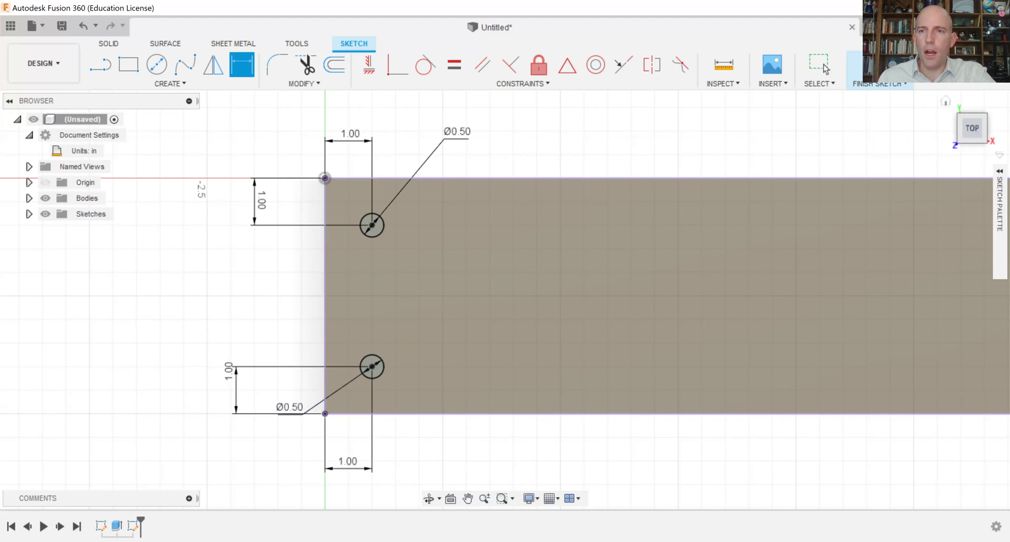
click(877, 83)
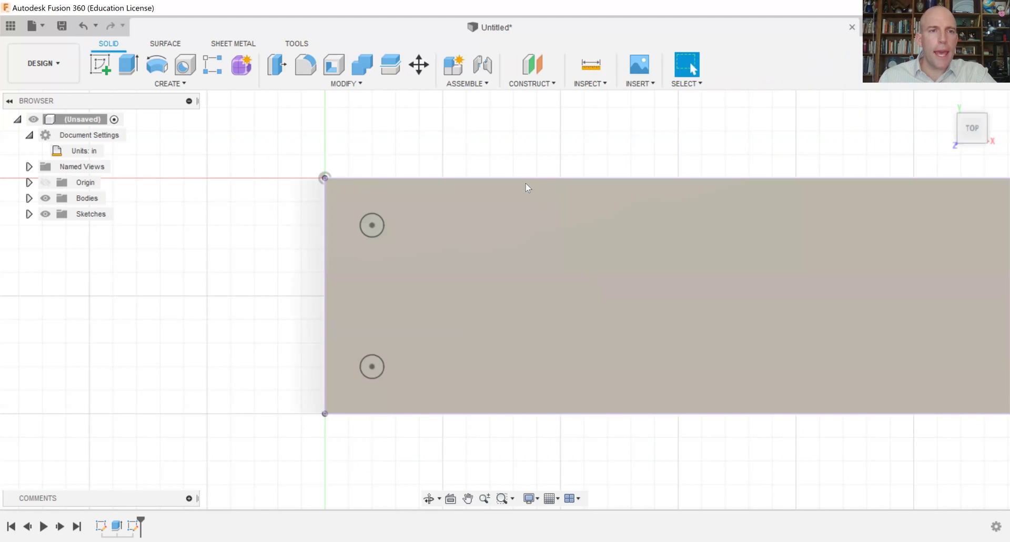
- Set up an Extrude with the Cut operation using the two 0.5 in circles as profiles
click(129, 65)
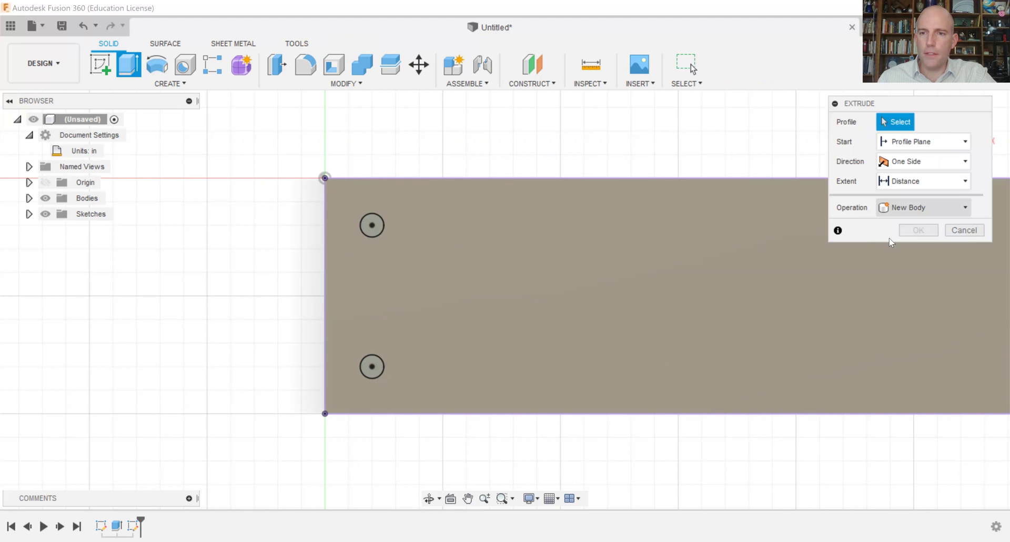
click(904, 207)
click(894, 239)
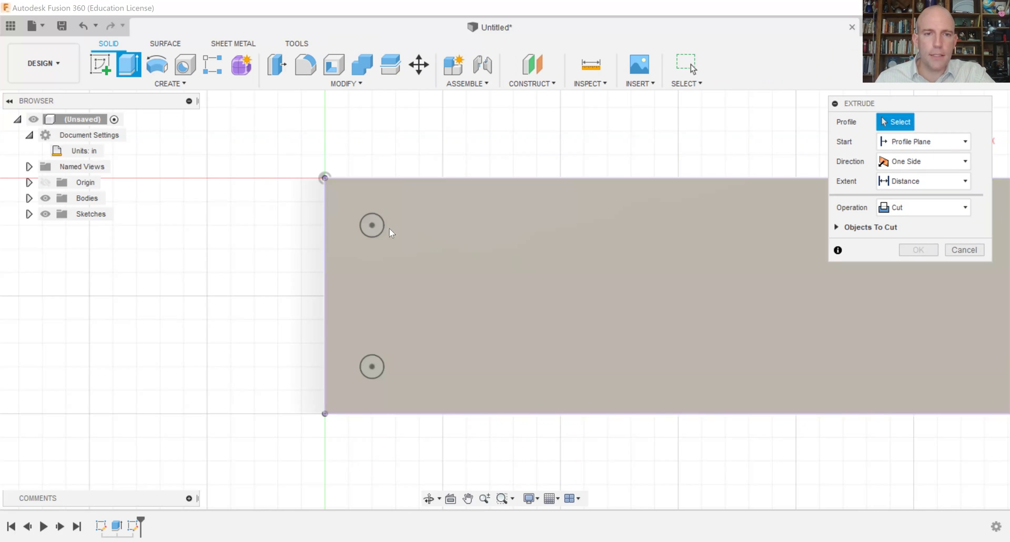
click(382, 231)
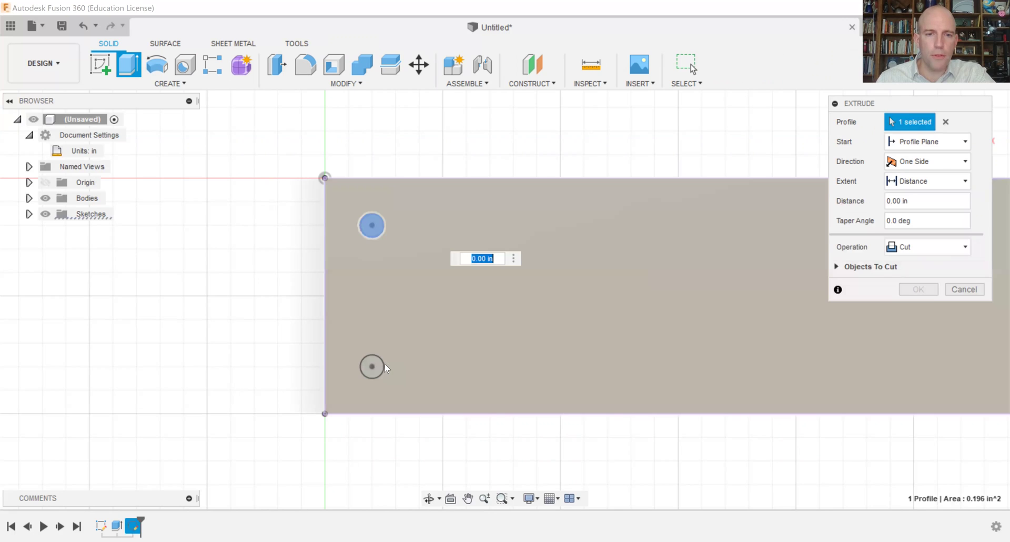
click(382, 386)
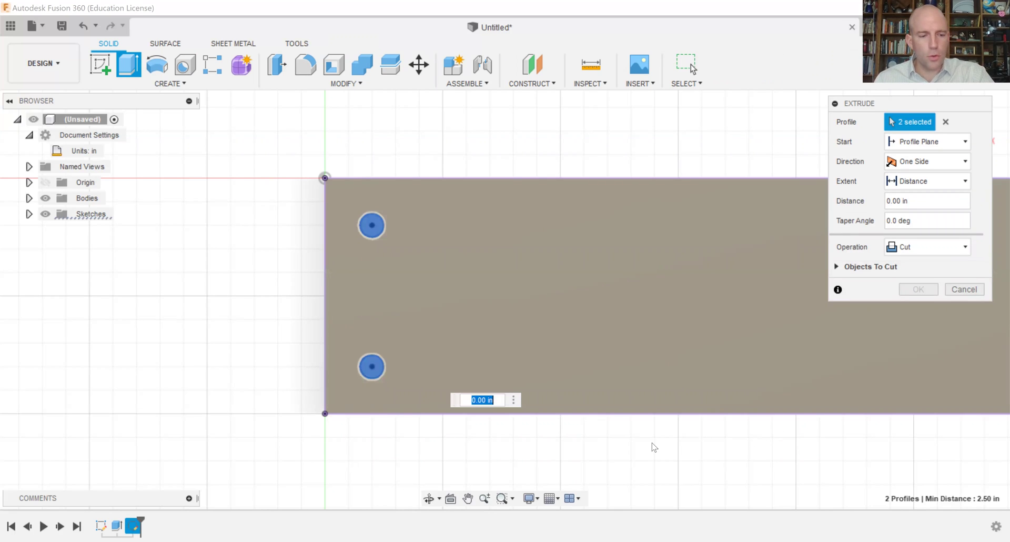
- Set the cut's extent to All, flip it downward through both flanges, and complete the holes
shift+middle_drag(624, 446, 603, 396)
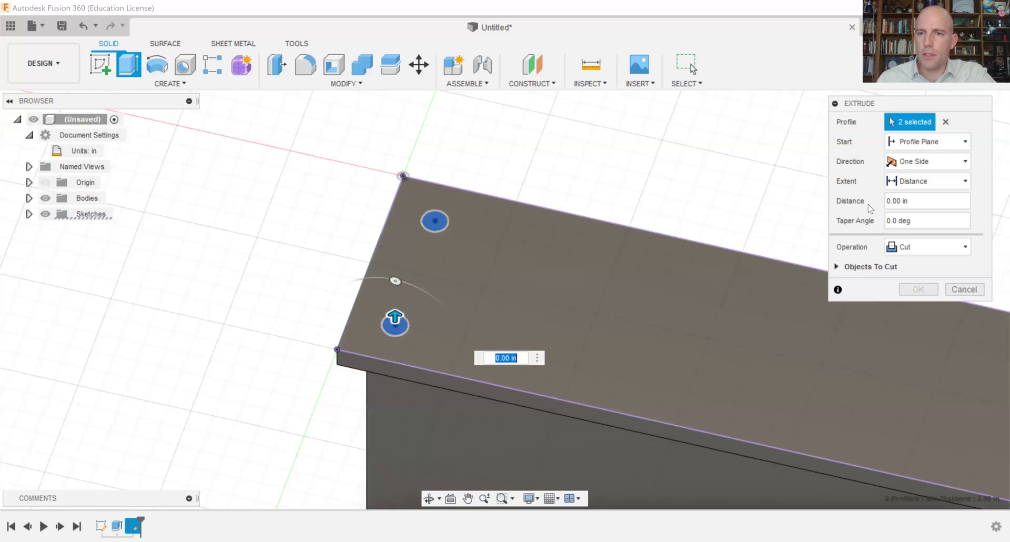
click(925, 181)
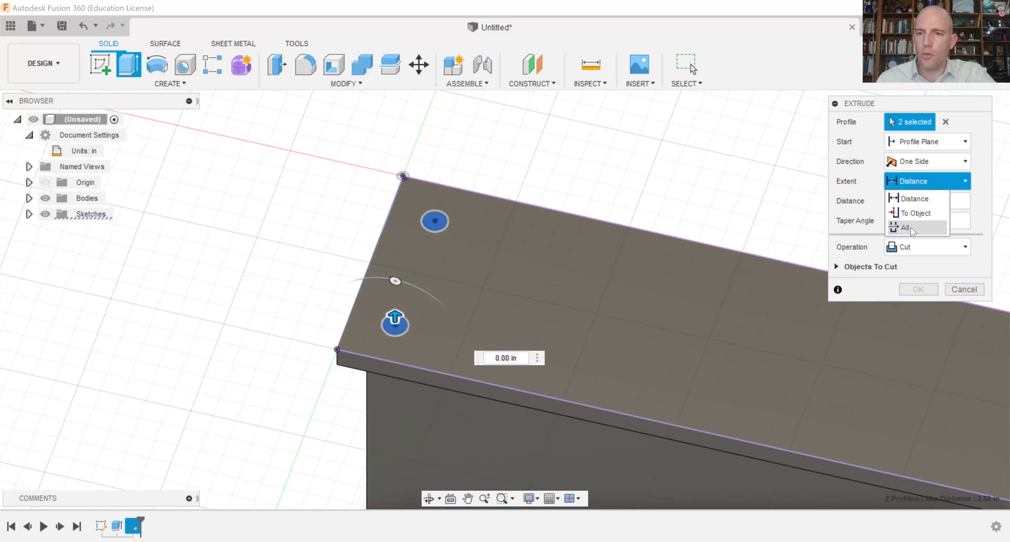
click(911, 229)
click(892, 202)
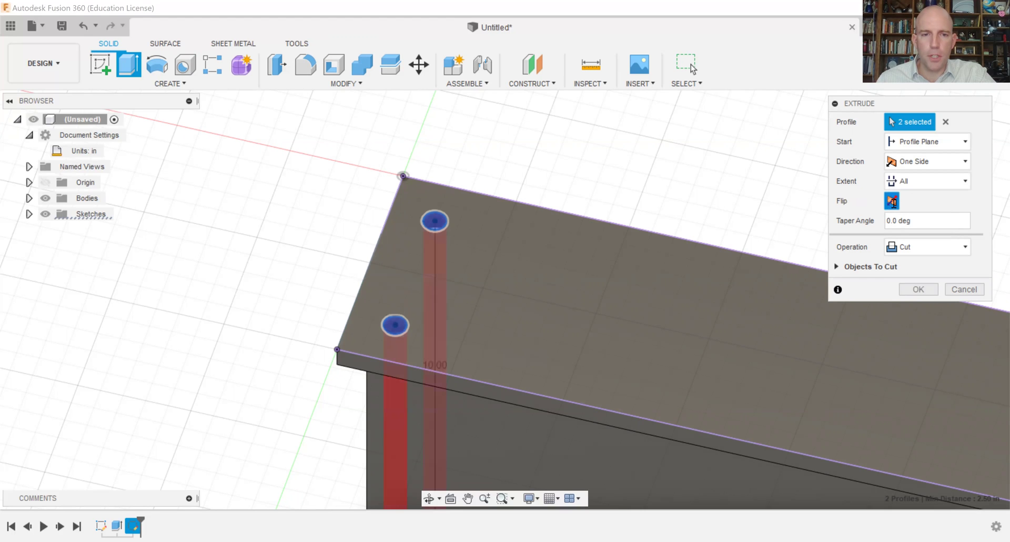
scroll(582, 432, down, 4)
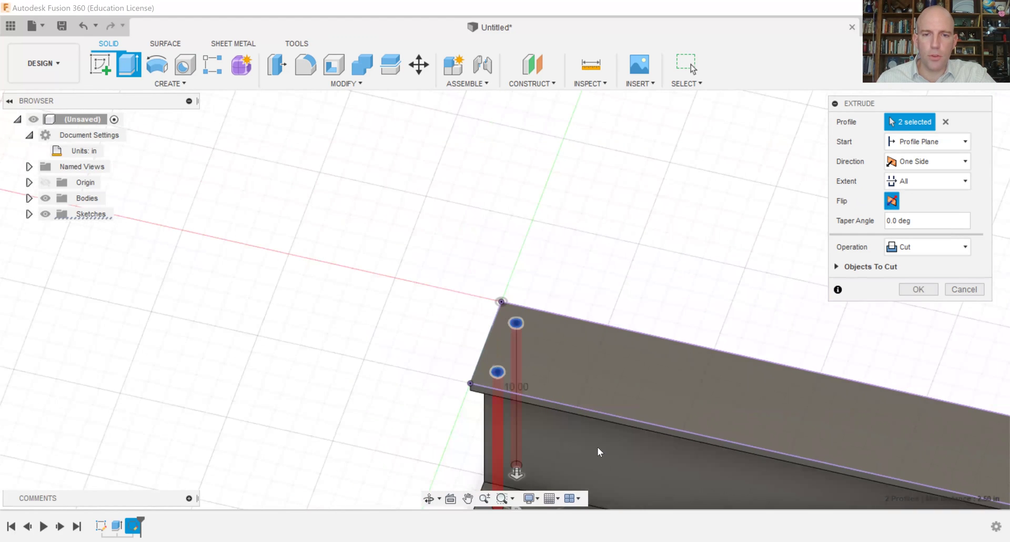
scroll(596, 452, up, 2)
scroll(596, 452, down, 3)
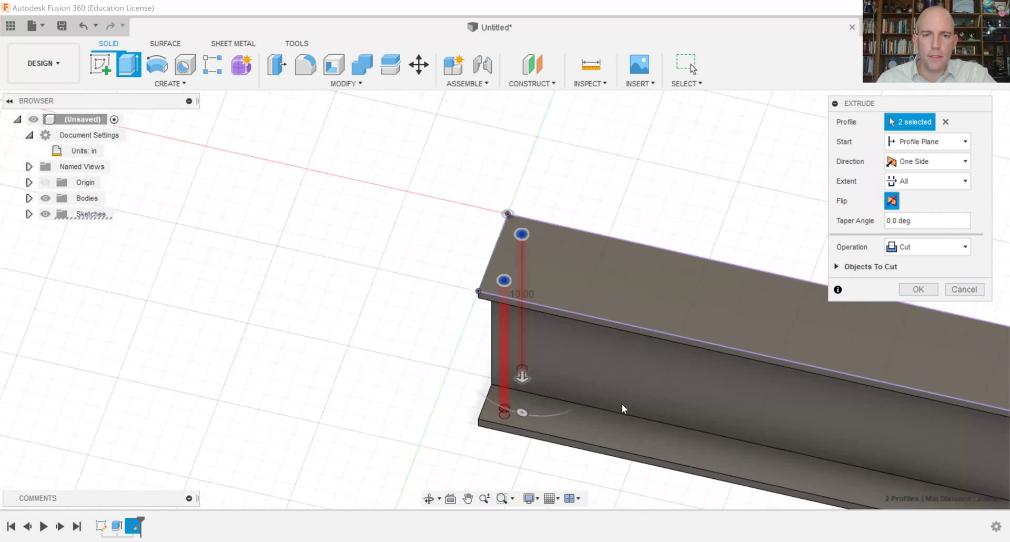
scroll(623, 413, up, 1)
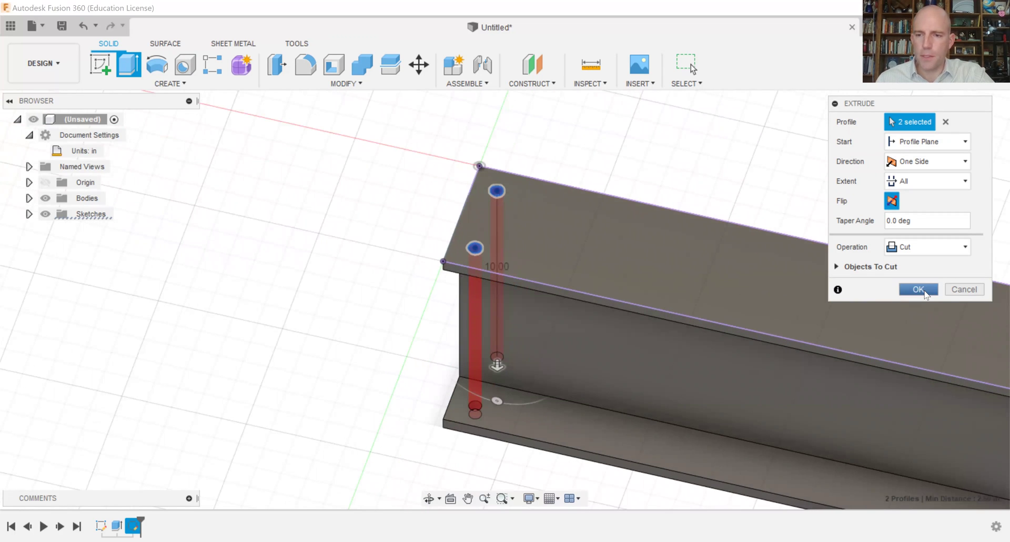
click(918, 289)
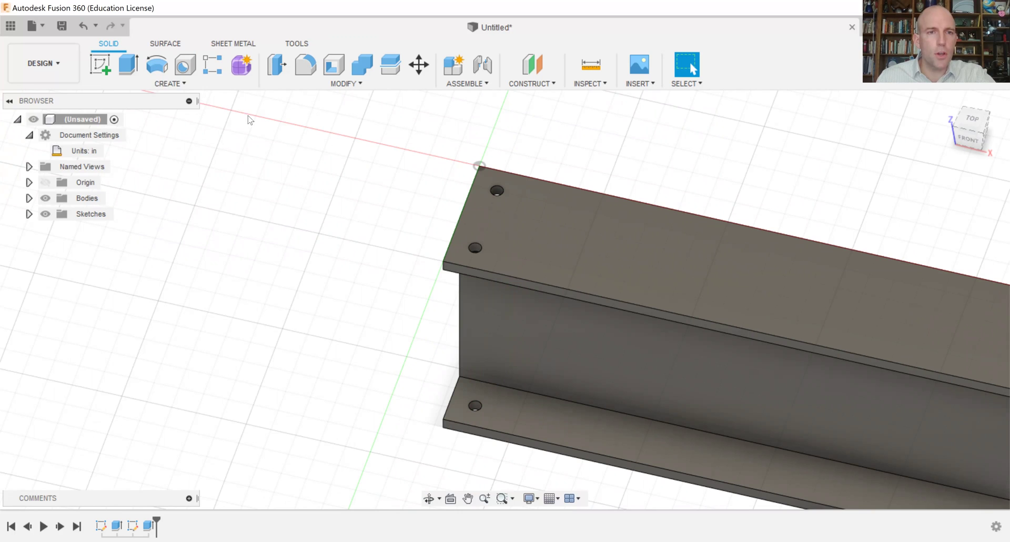
- Set up a rectangular pattern of features with the hole cut as the object and the flange's long edge as the direction
click(215, 76)
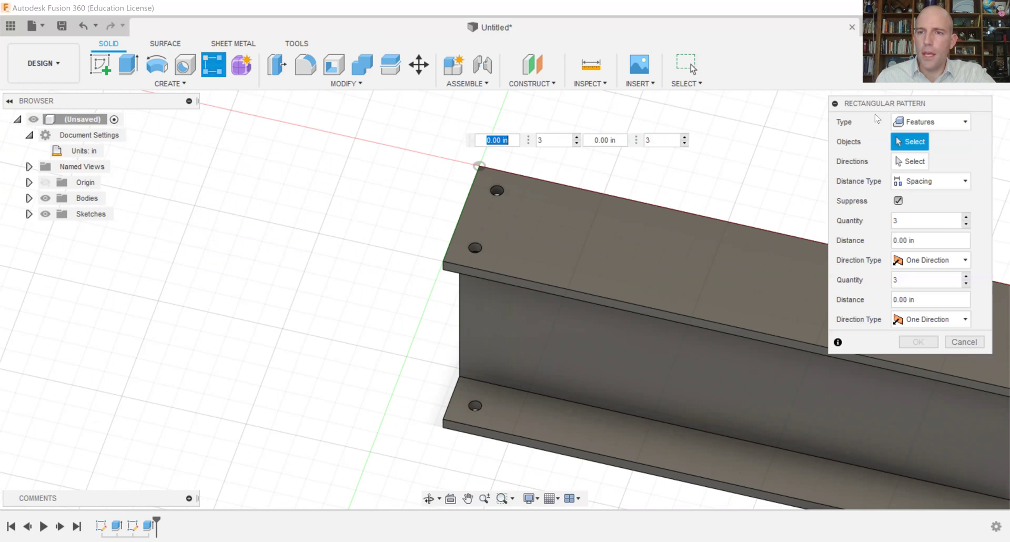
click(928, 123)
click(928, 170)
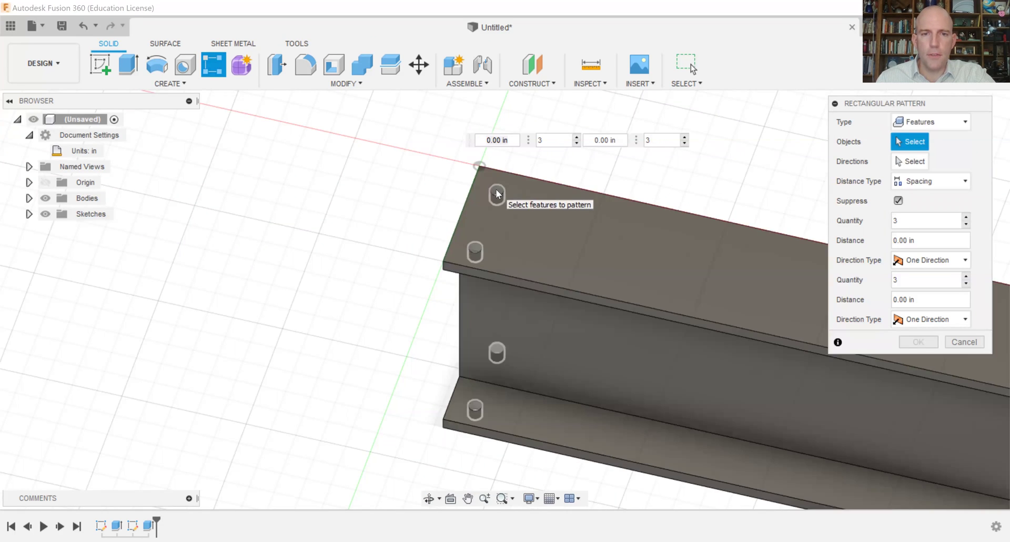
click(497, 193)
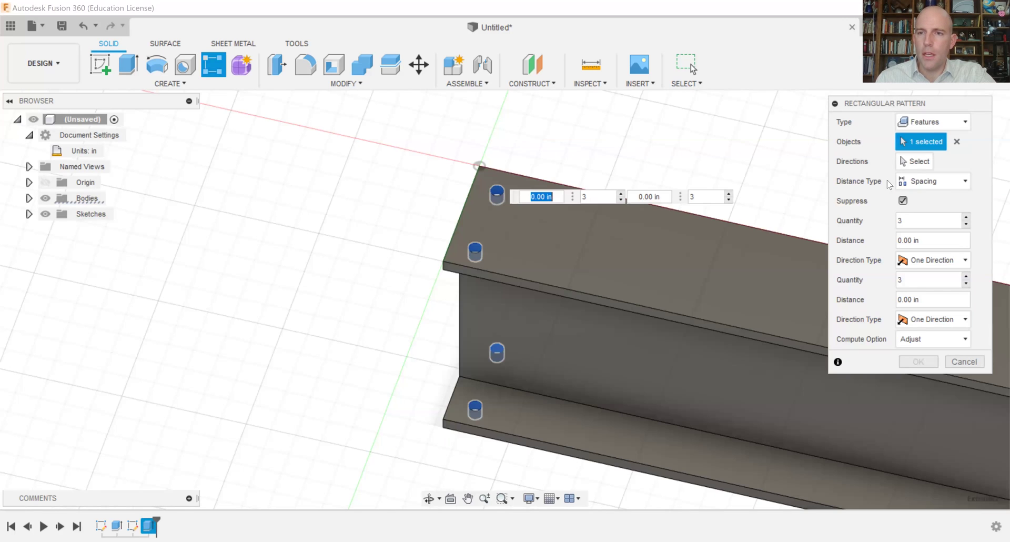
click(711, 319)
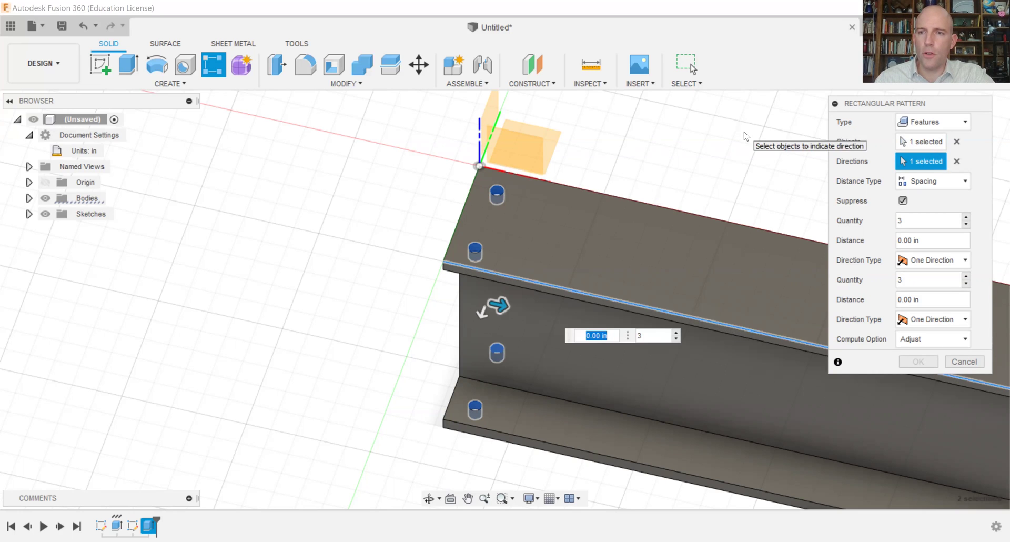
- Pattern the holes along the beam using the Spacing distance type, with quantity 10 and distance 10 in
click(924, 184)
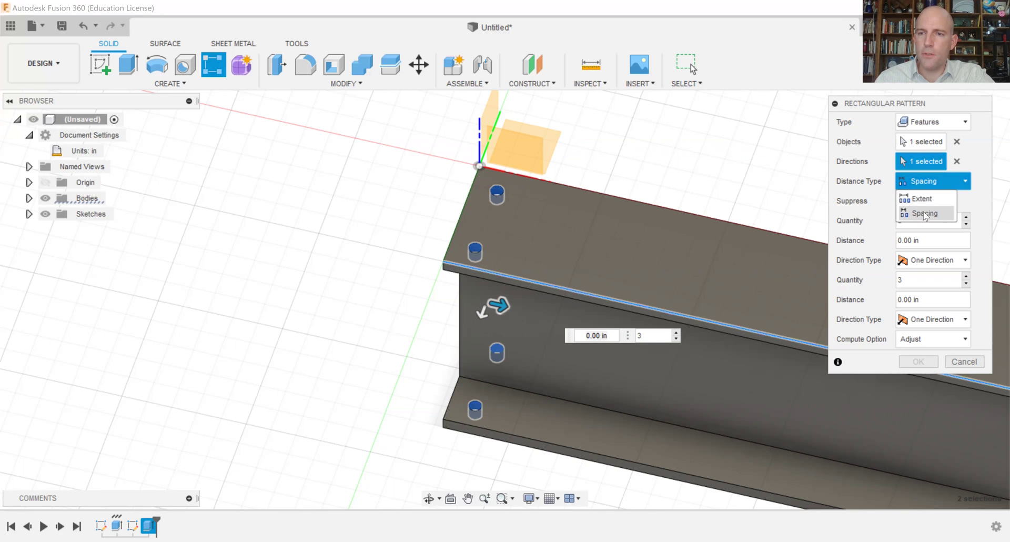
click(925, 213)
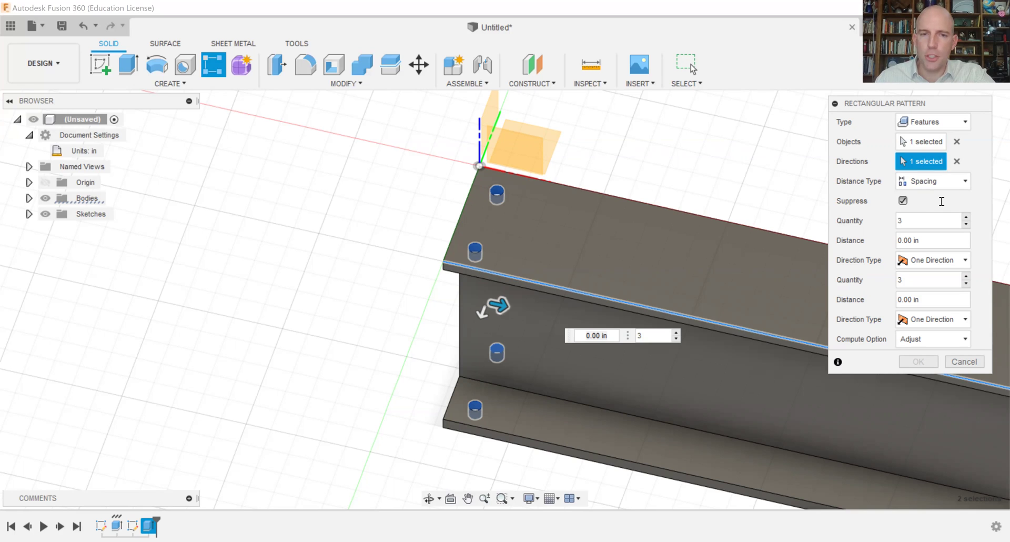
drag(925, 217, 876, 219)
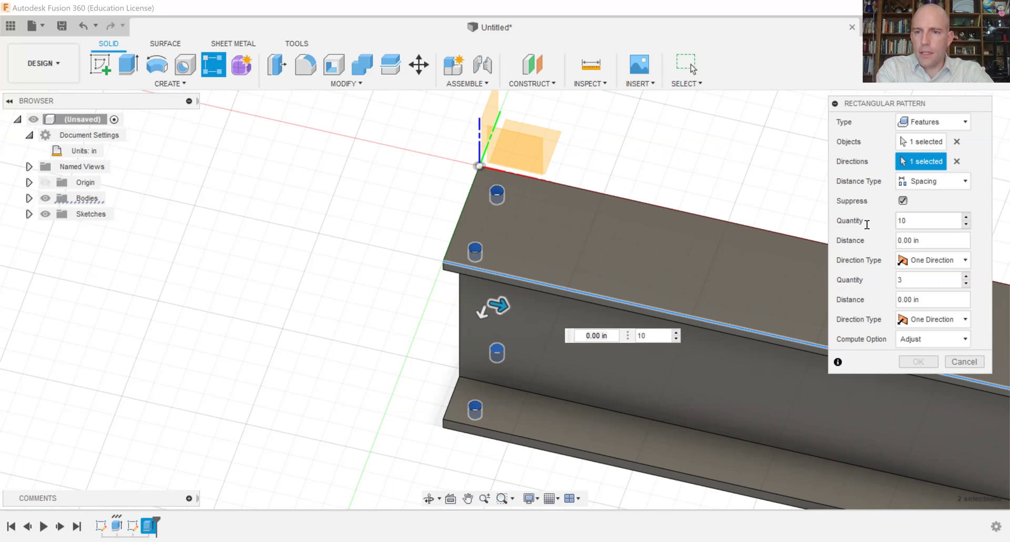
key(Tab)
text(10)
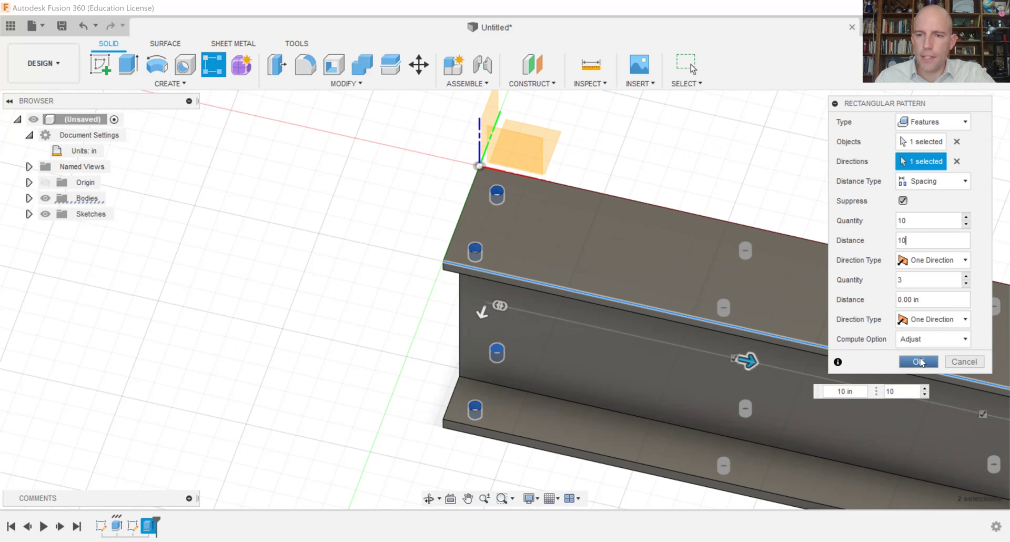
key(Return)
- Start a sketch on the front vertical origin plane and draw a circle about 4.6 in in diameter on the web near the origin end
scroll(768, 315, down, 10)
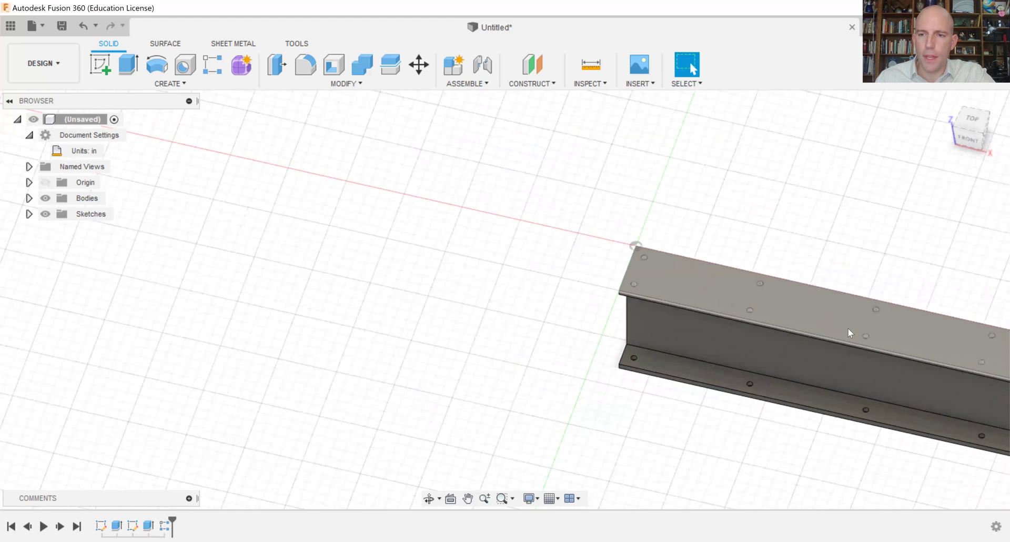
scroll(545, 317, down, 3)
scroll(894, 375, up, 8)
click(947, 101)
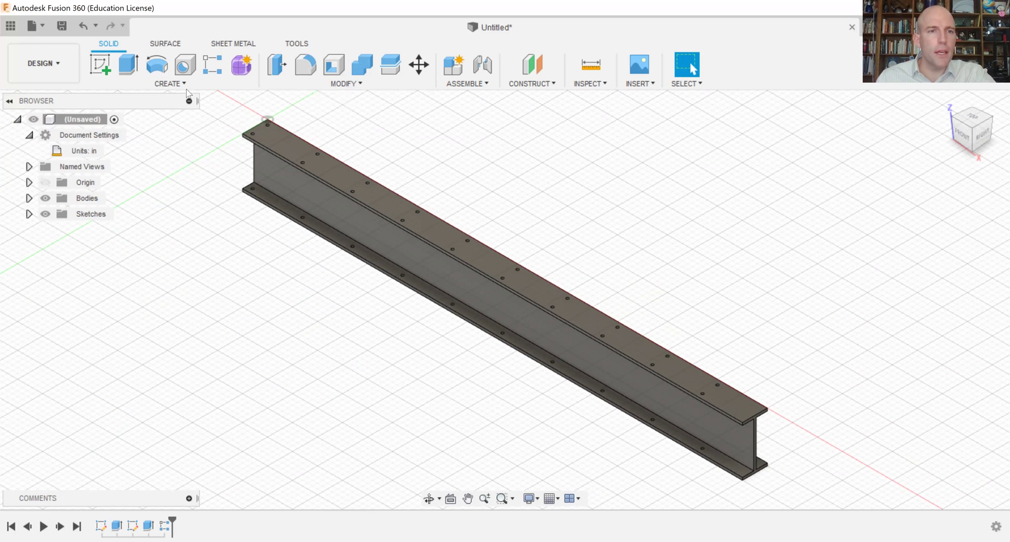
click(102, 68)
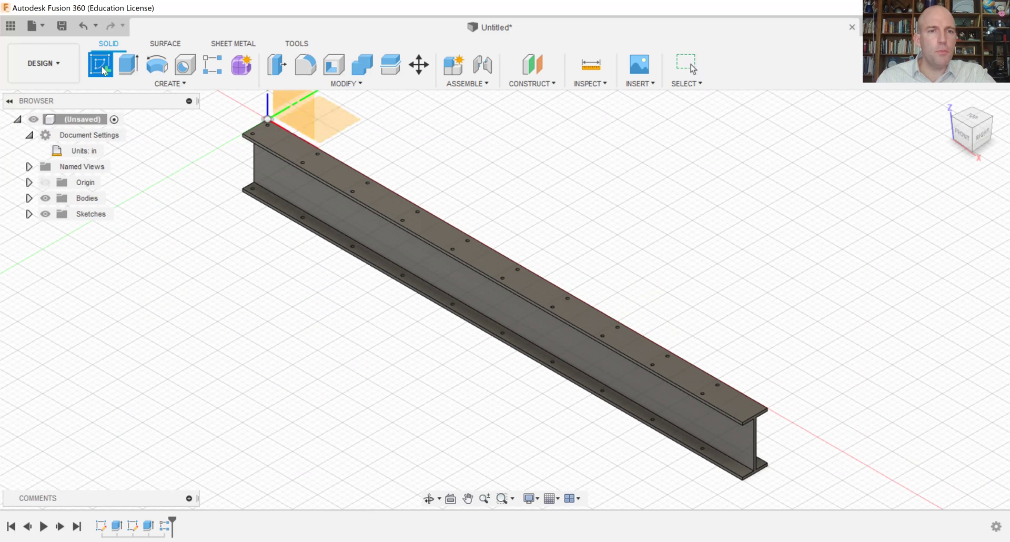
click(291, 118)
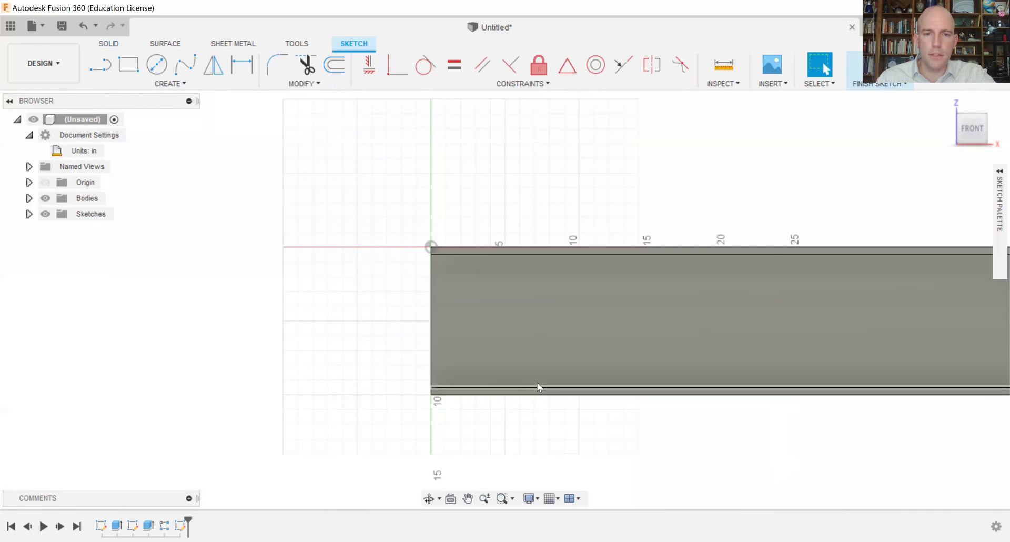
scroll(573, 387, up, 4)
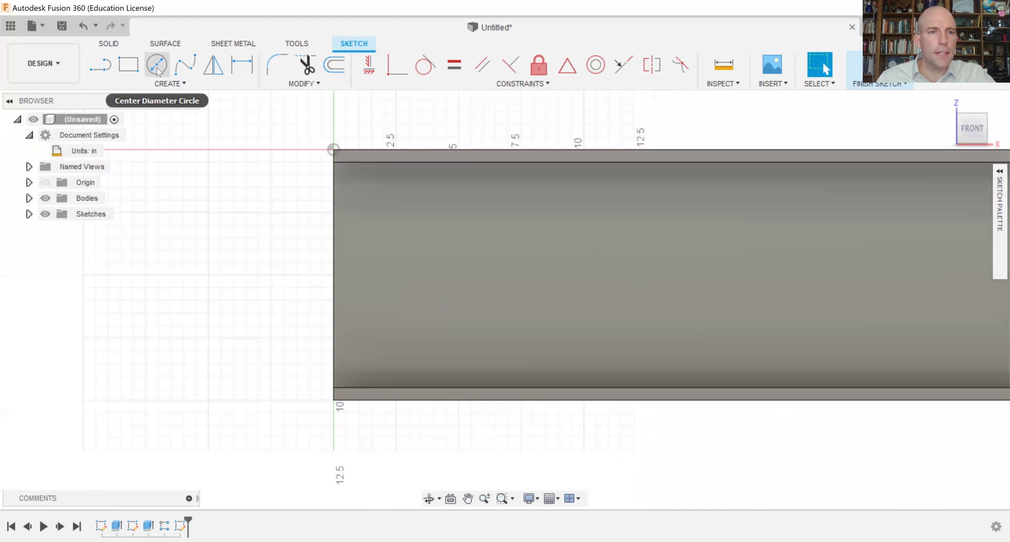
click(158, 71)
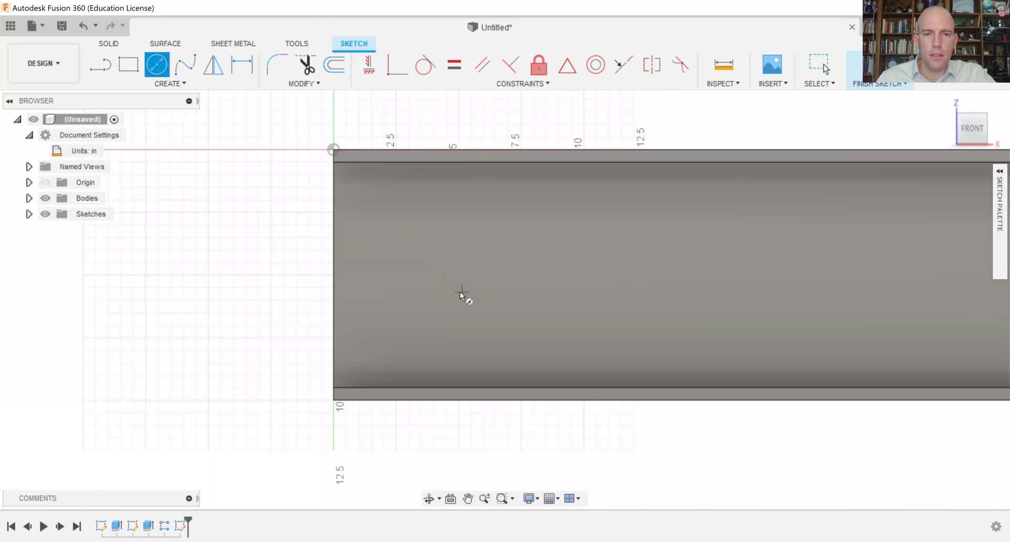
click(459, 275)
click(518, 282)
- Dimension the web circle's diameter to 5 in
click(252, 72)
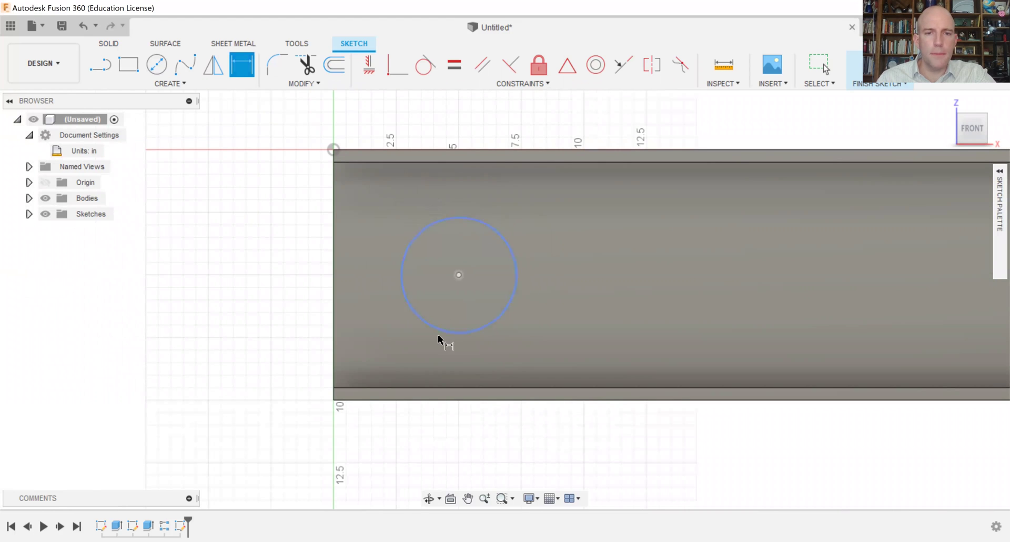
click(435, 329)
click(253, 390)
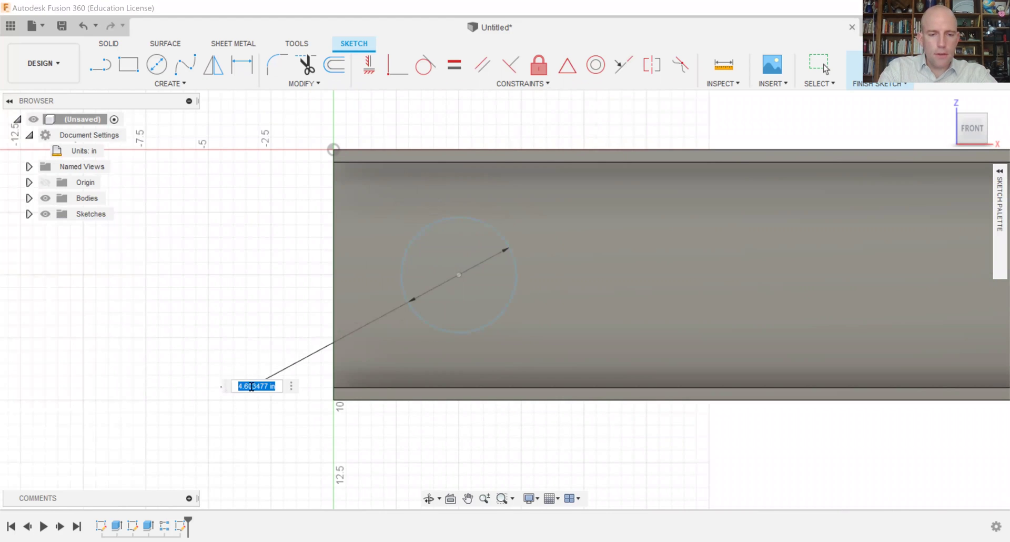
text(5)
key(Return)
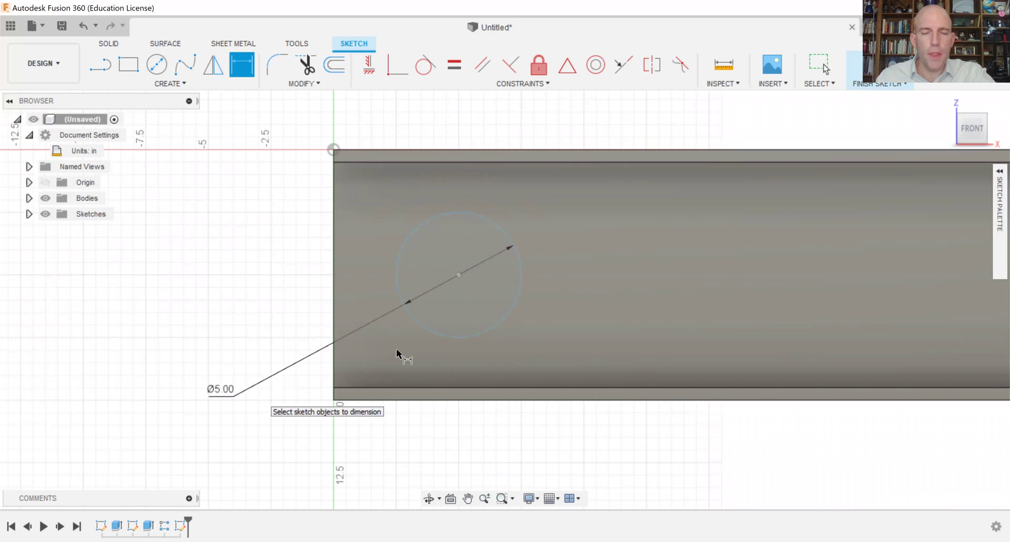
- Dimension the circle's centre 5 in from the beam's end and 5 in from its top edge, and finish the sketch
click(459, 274)
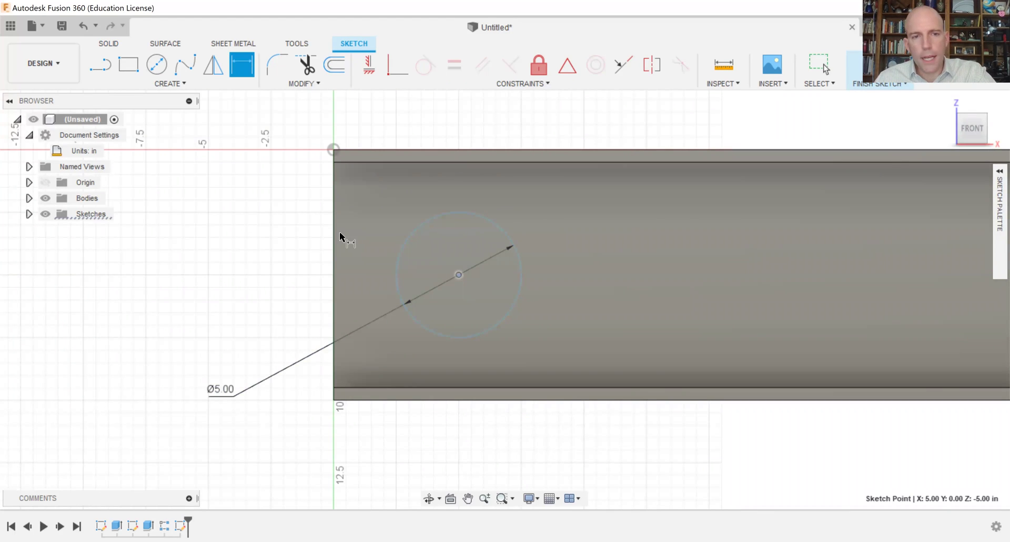
click(333, 242)
click(392, 118)
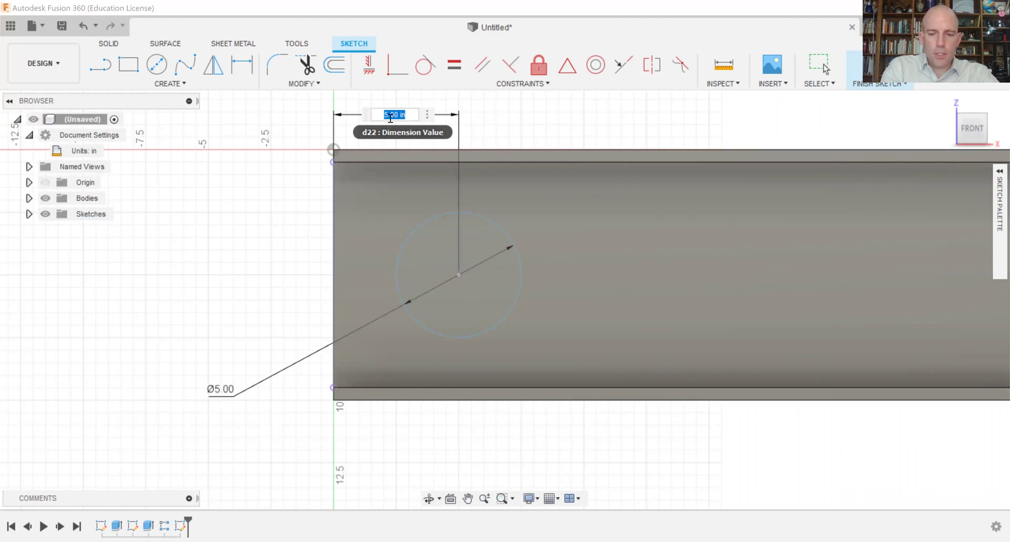
key(Return)
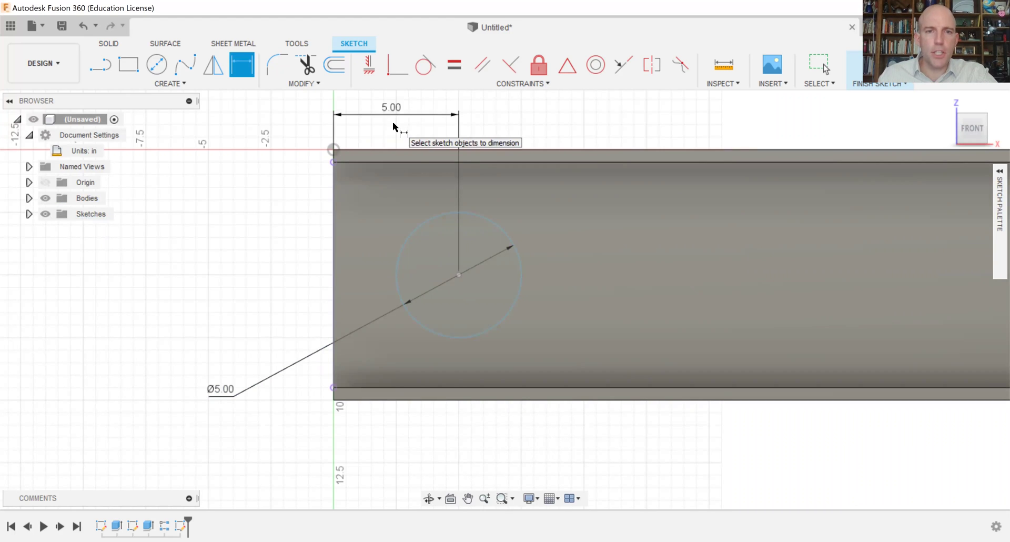
click(405, 151)
click(459, 274)
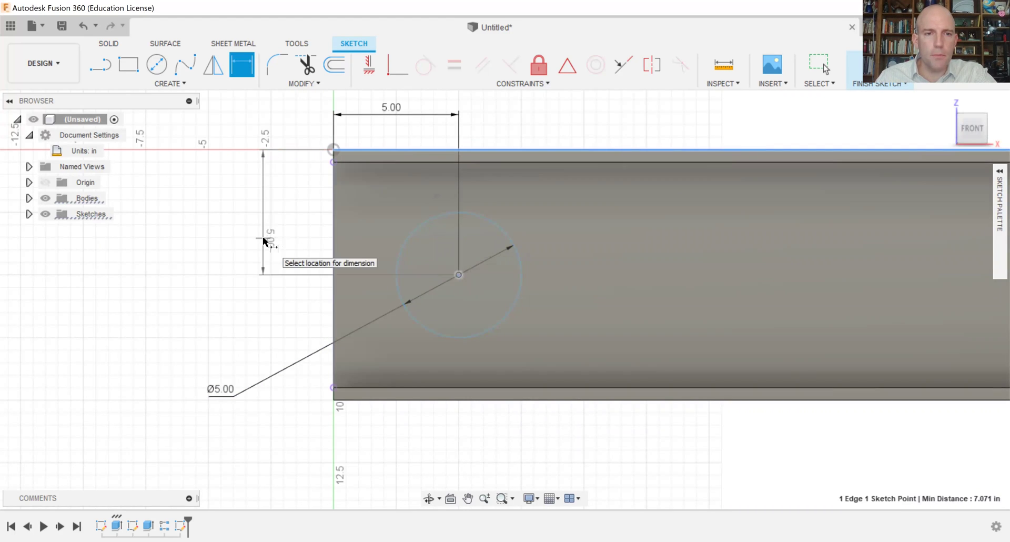
click(263, 241)
key(BackSpace)
text(5)
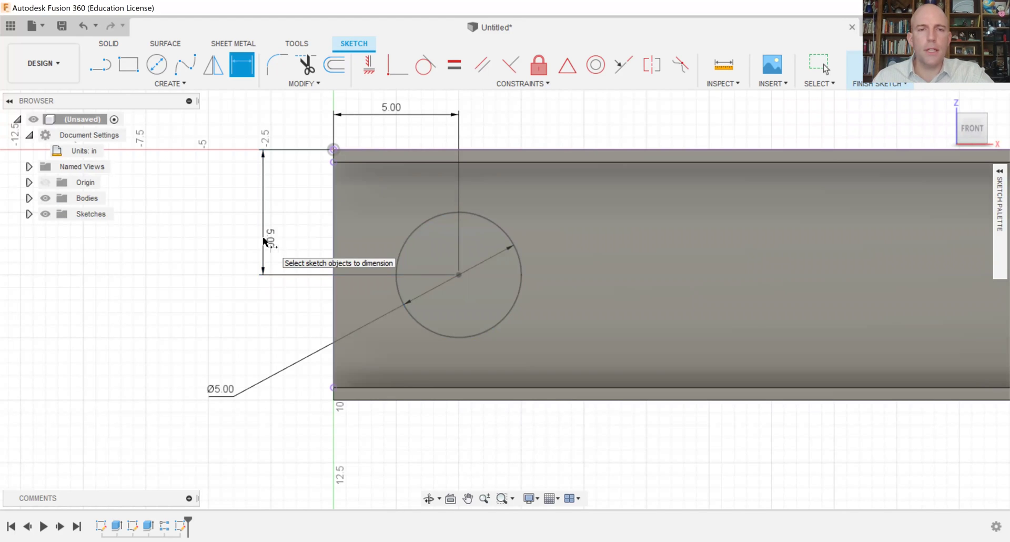
key(Return)
click(855, 64)
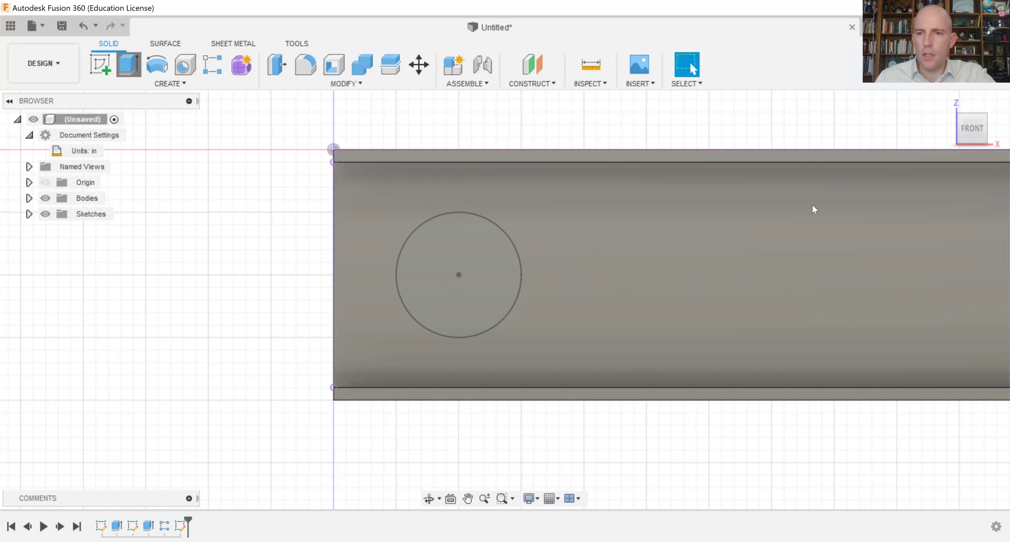
- Cut the 5 in circle through the beam's web with extent All, flipping the direction towards the web
click(916, 246)
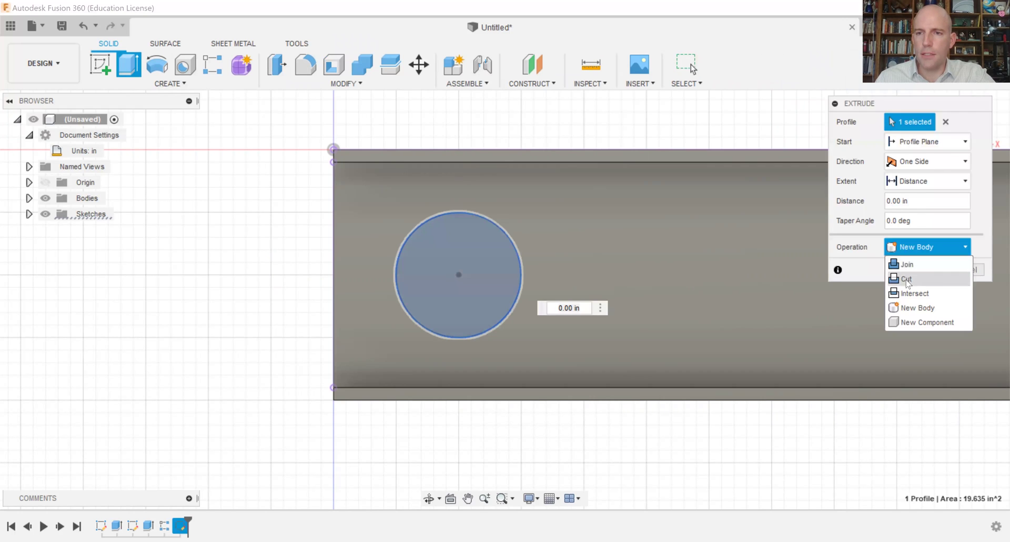
click(906, 277)
click(918, 184)
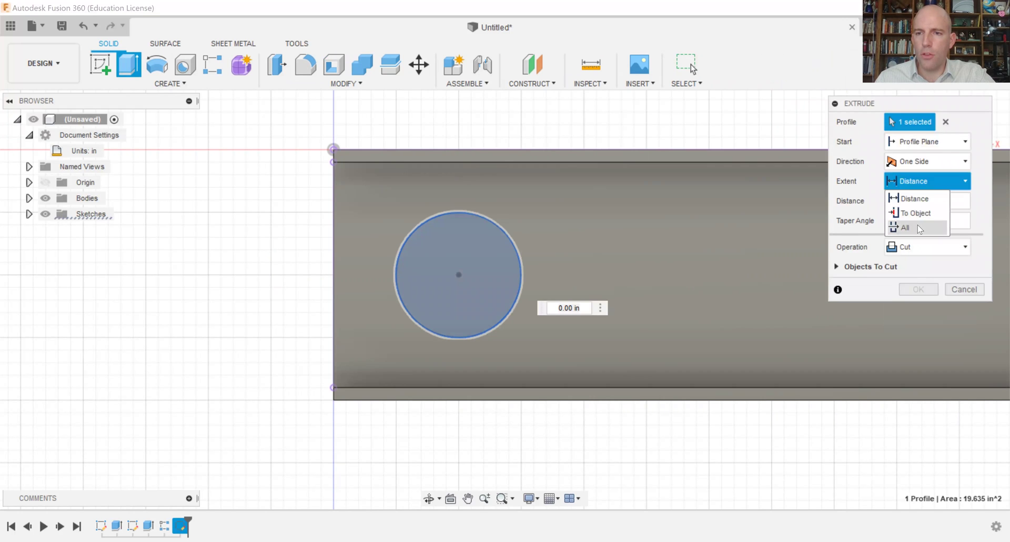
click(920, 229)
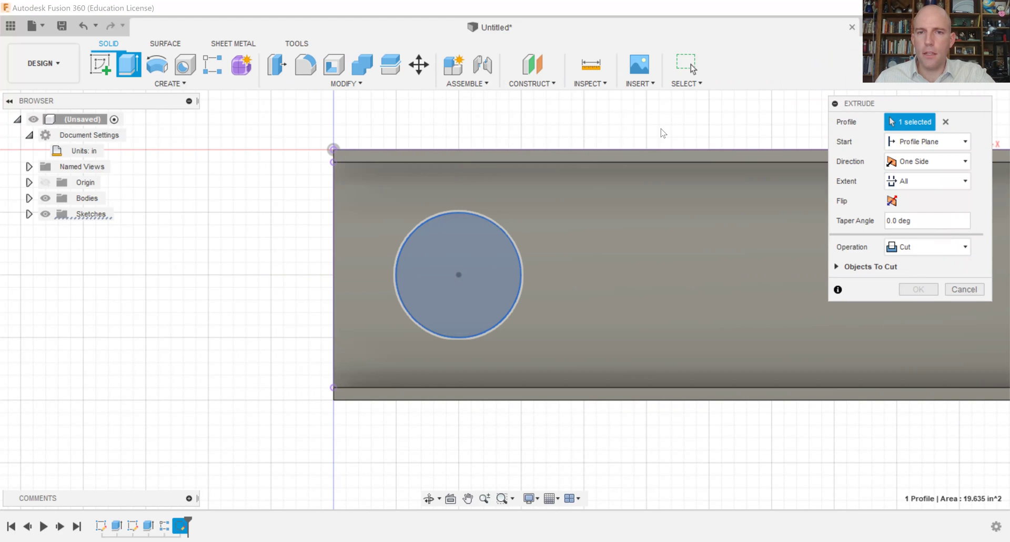
shift+middle_drag(666, 132, 610, 136)
scroll(662, 202, down, 3)
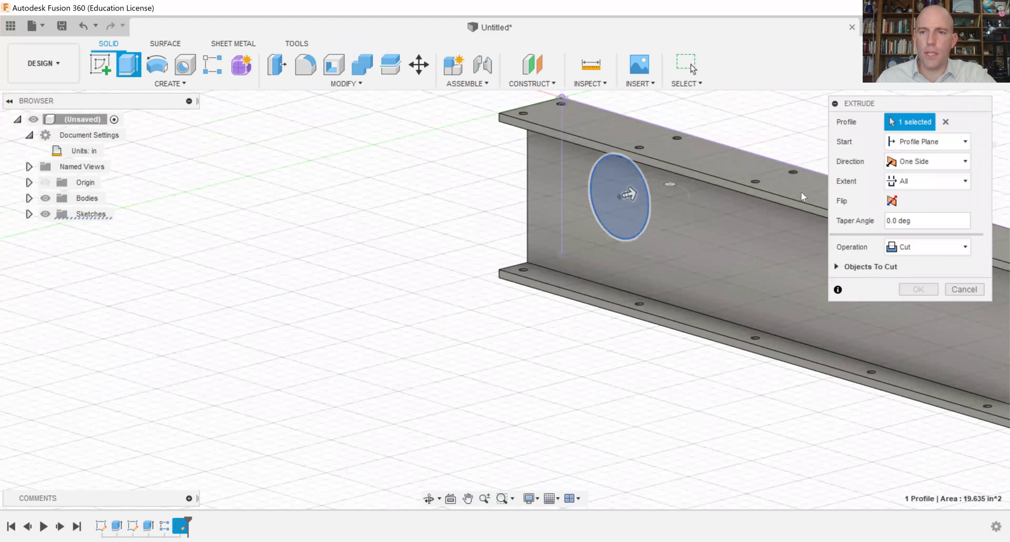
click(892, 200)
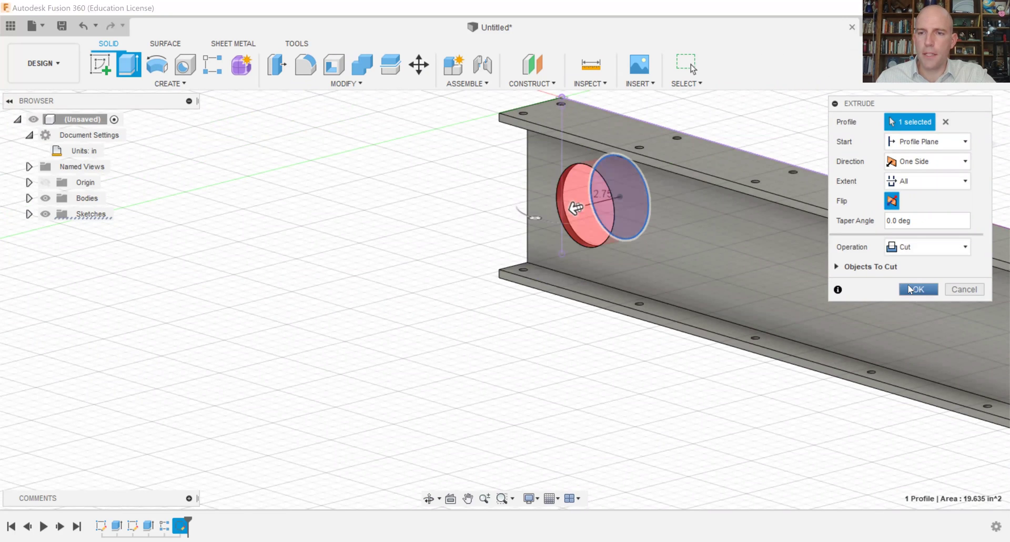
click(915, 289)
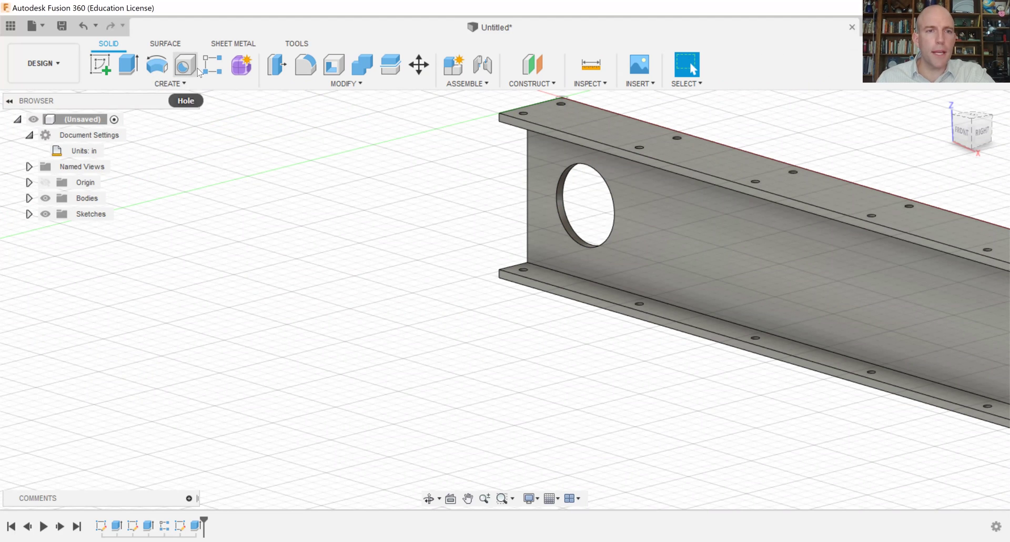
- Pattern the web hole along the beam's length with Spacing distance type, quantity 10 and distance 10 in
click(210, 72)
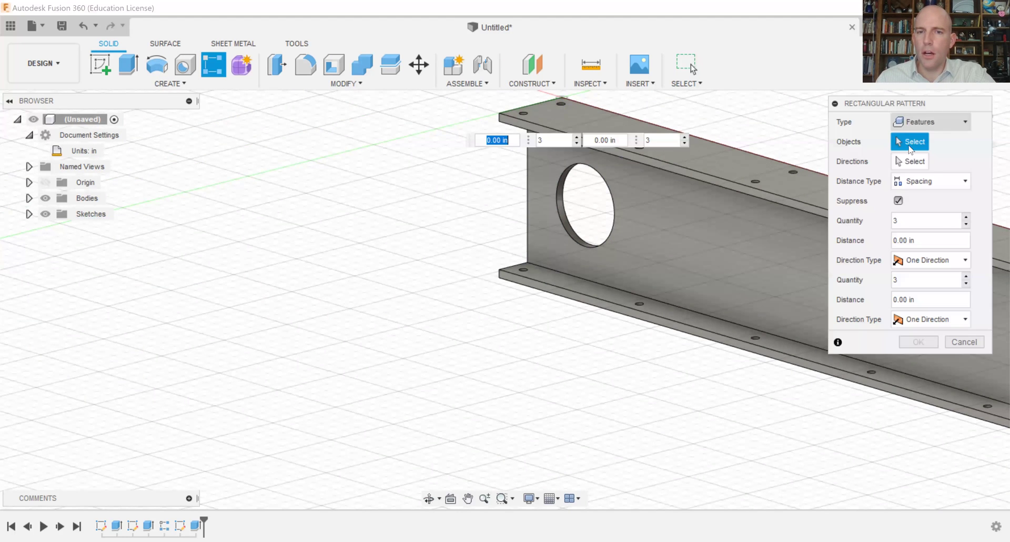
scroll(757, 174, up, 2)
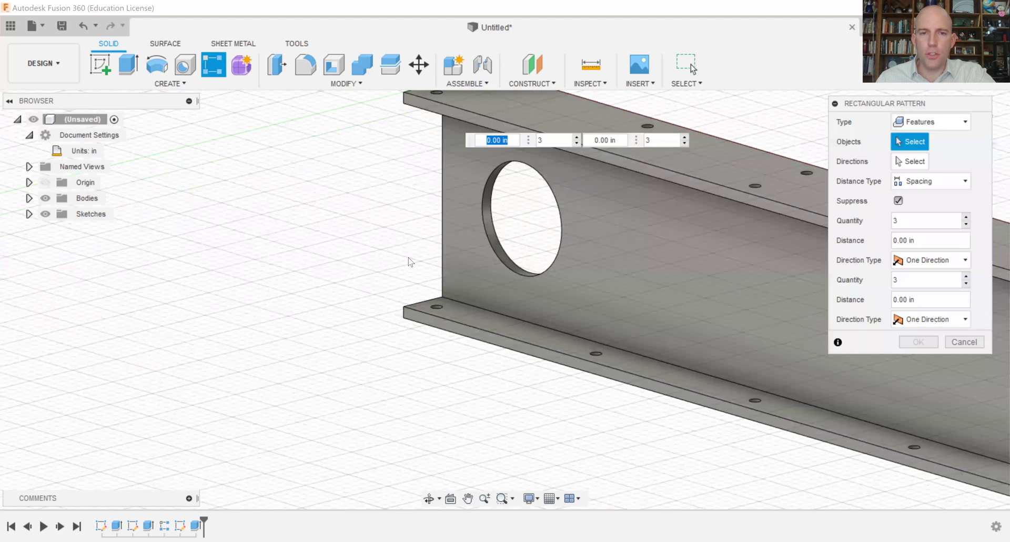
click(489, 224)
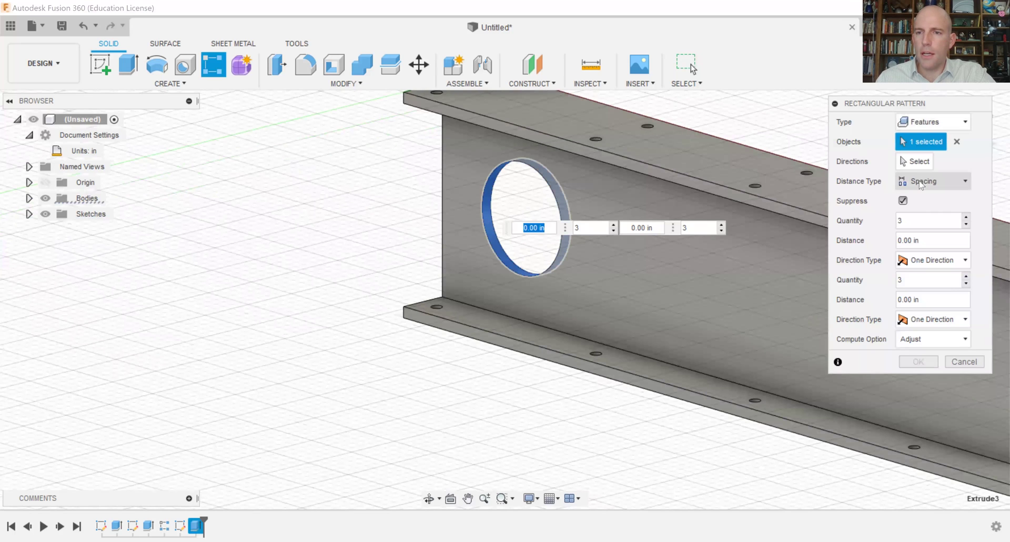
click(902, 157)
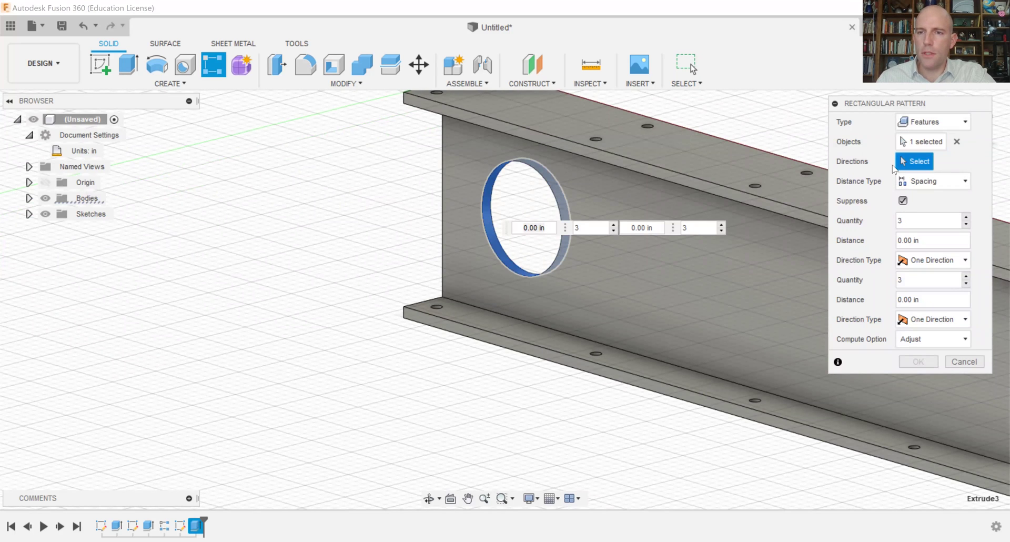
click(923, 218)
key(BackSpace)
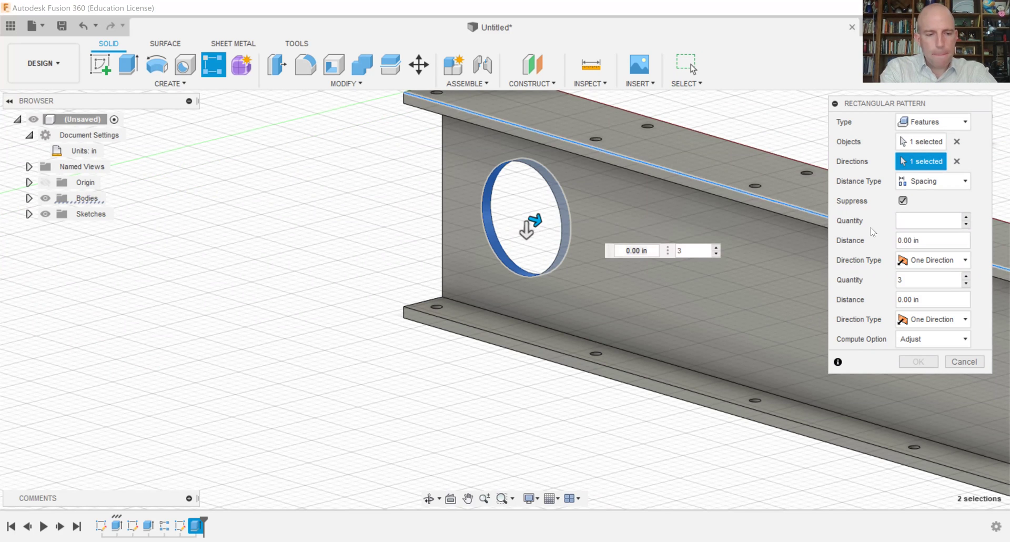
text(10)
key(Tab)
text(10)
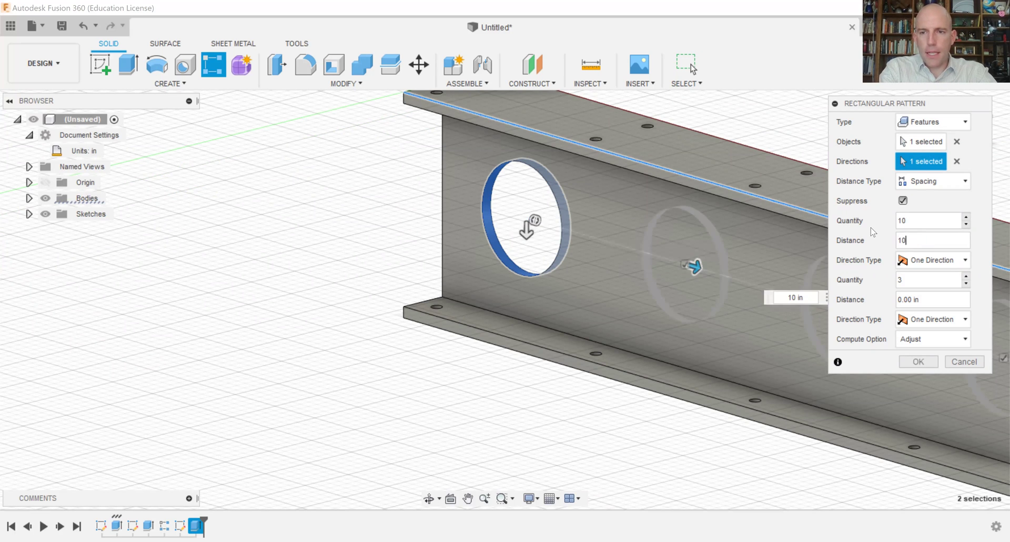
key(Return)
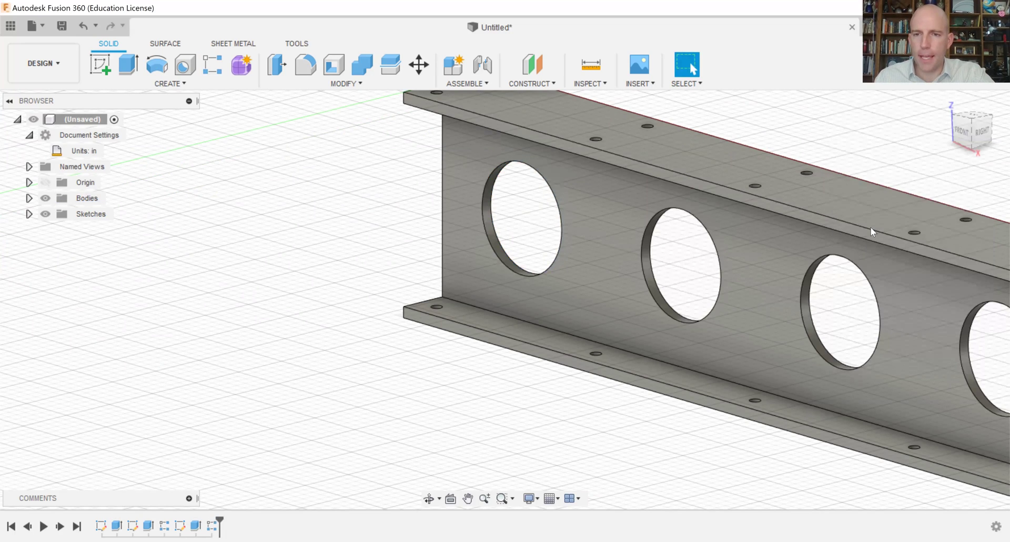
- Fillet the four inside edges where the web meets the flanges with a constant 0.25 in radius
scroll(869, 226, down, 5)
shift+middle_drag(886, 263, 862, 266)
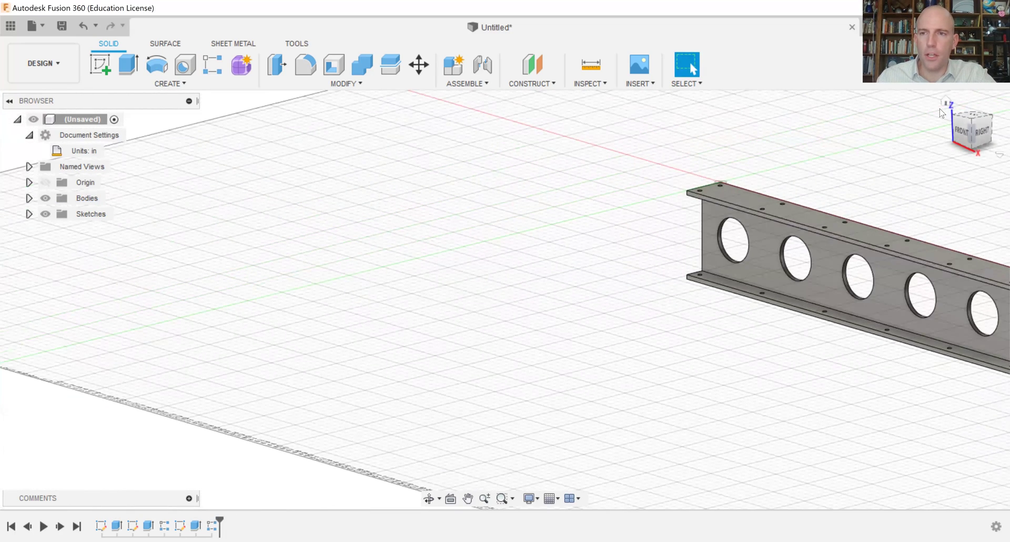
key(F6)
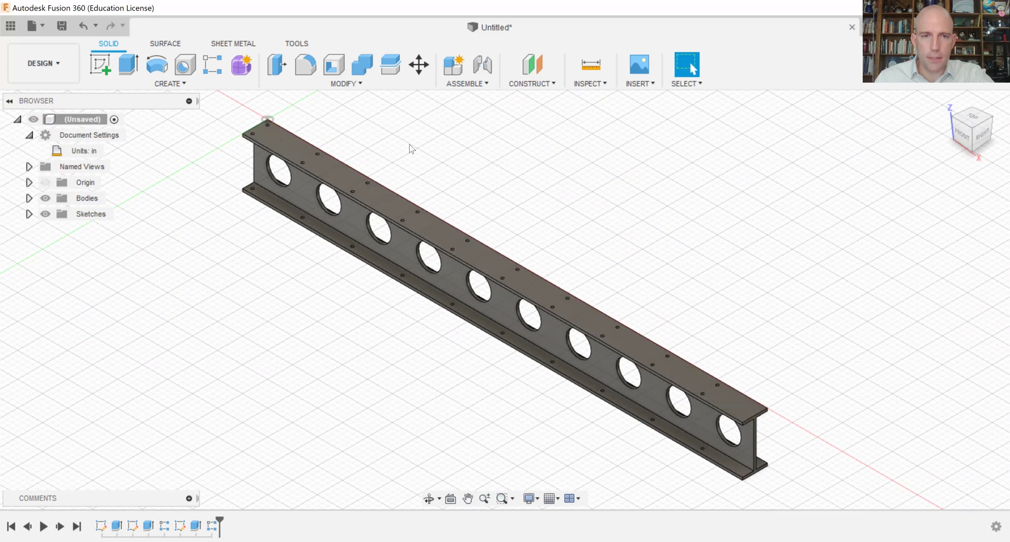
click(307, 67)
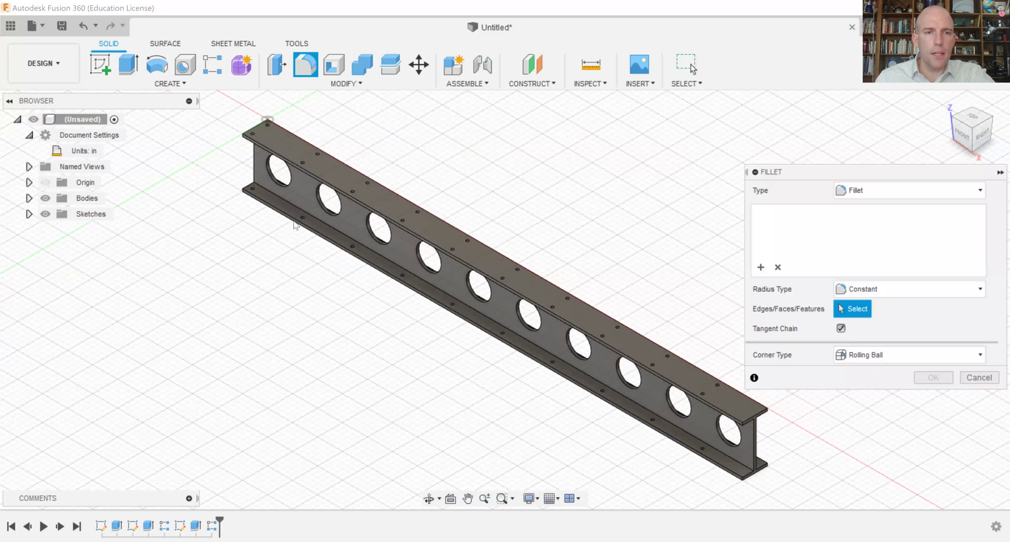
scroll(298, 205, up, 8)
scroll(299, 207, up, 4)
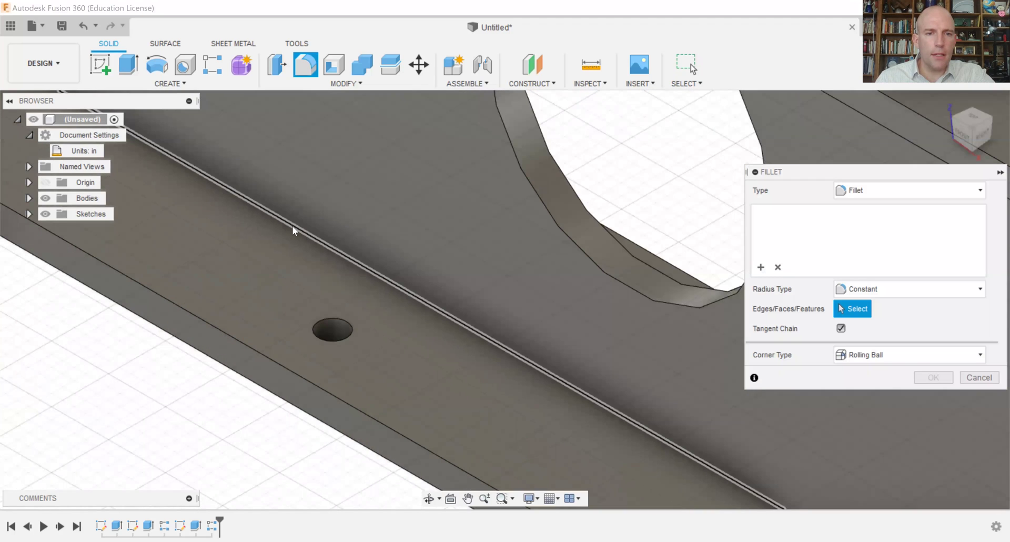
click(292, 229)
scroll(324, 210, down, 6)
scroll(336, 218, up, 1)
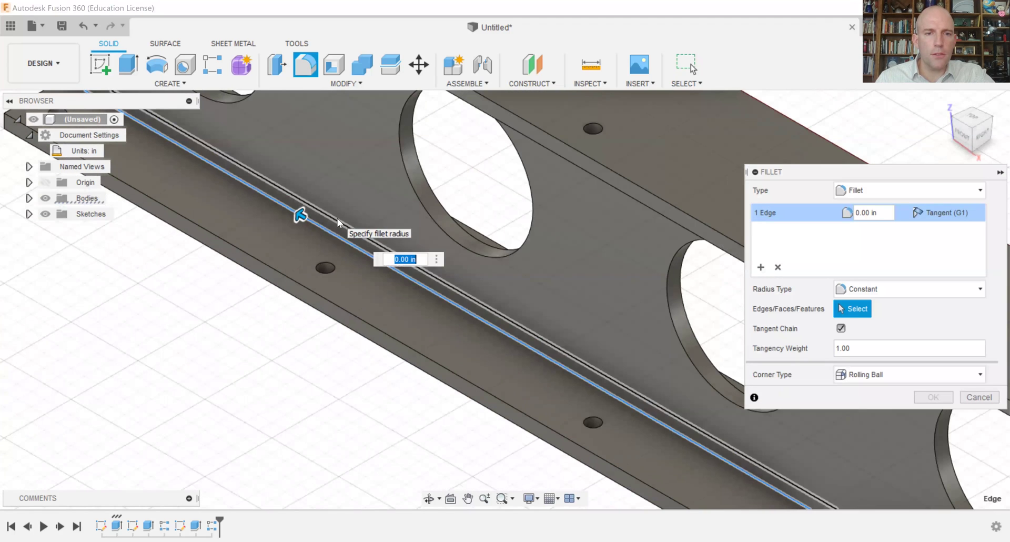
click(340, 220)
scroll(339, 220, down, 3)
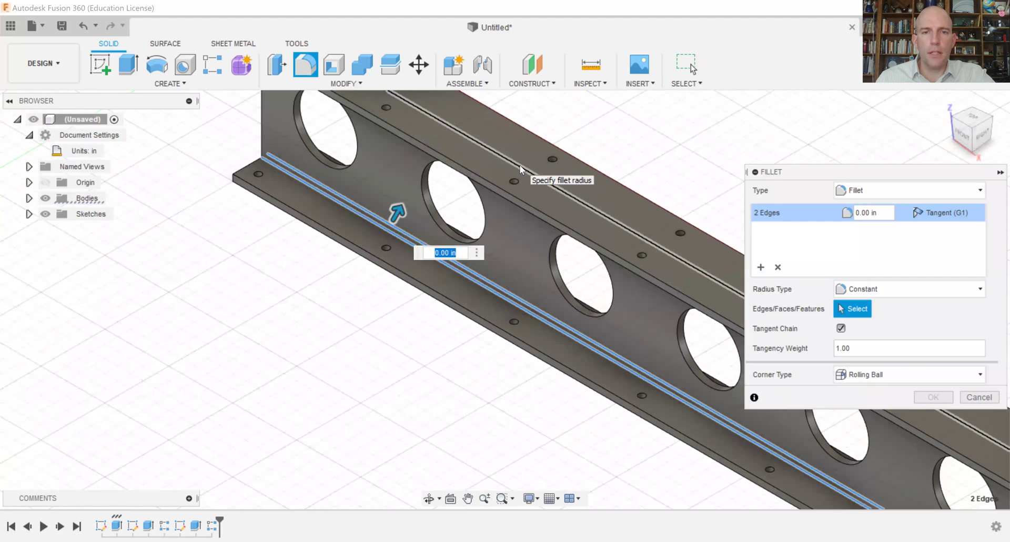
click(515, 167)
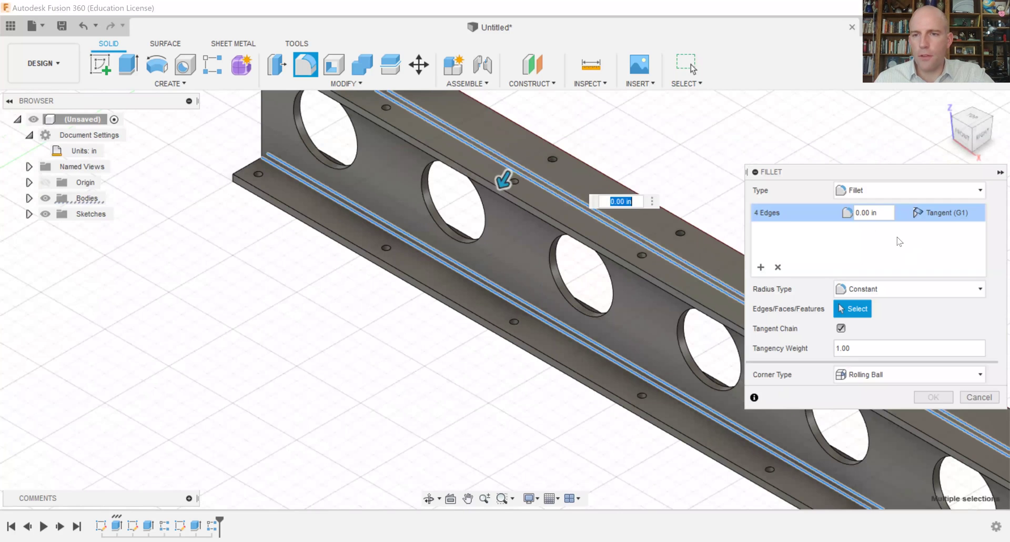
click(890, 212)
text(.25)
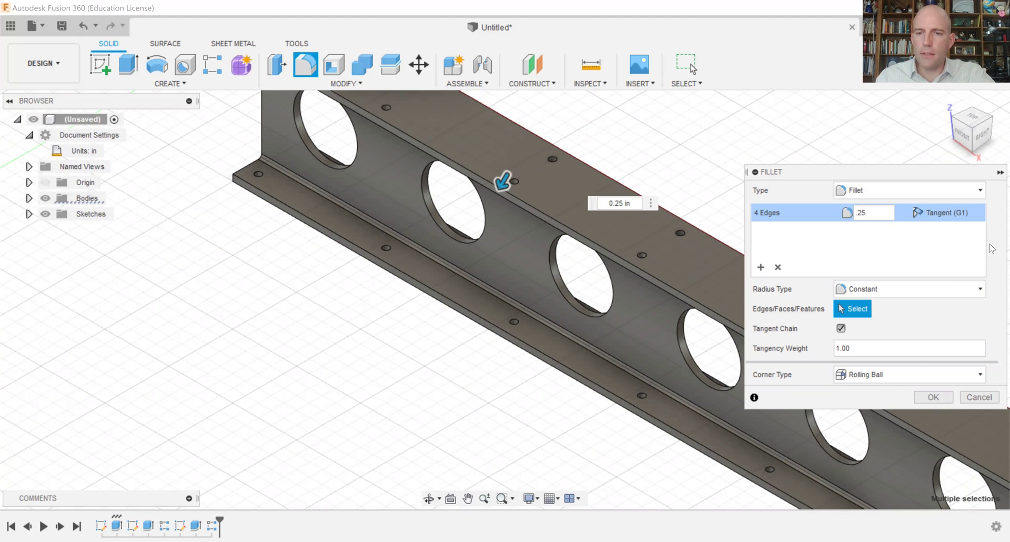
click(933, 397)
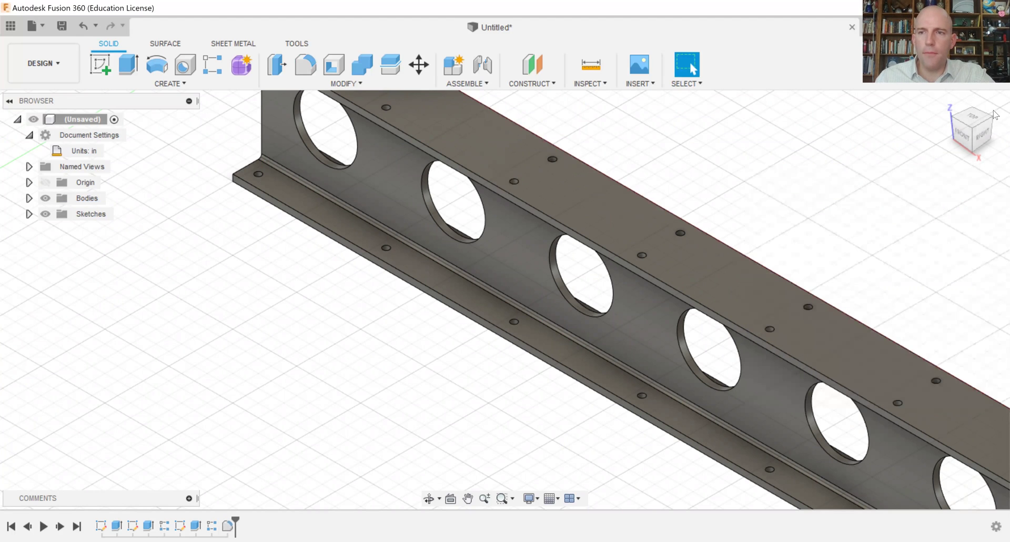
- Examine the filleted I-beam profile from the right side and return to the home view
click(982, 135)
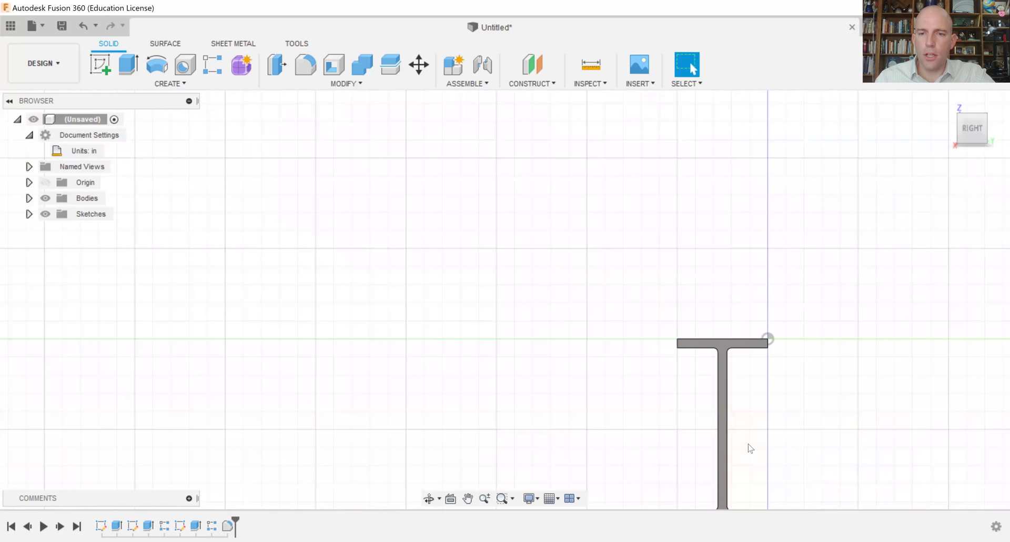
scroll(748, 450, down, 3)
scroll(741, 484, up, 4)
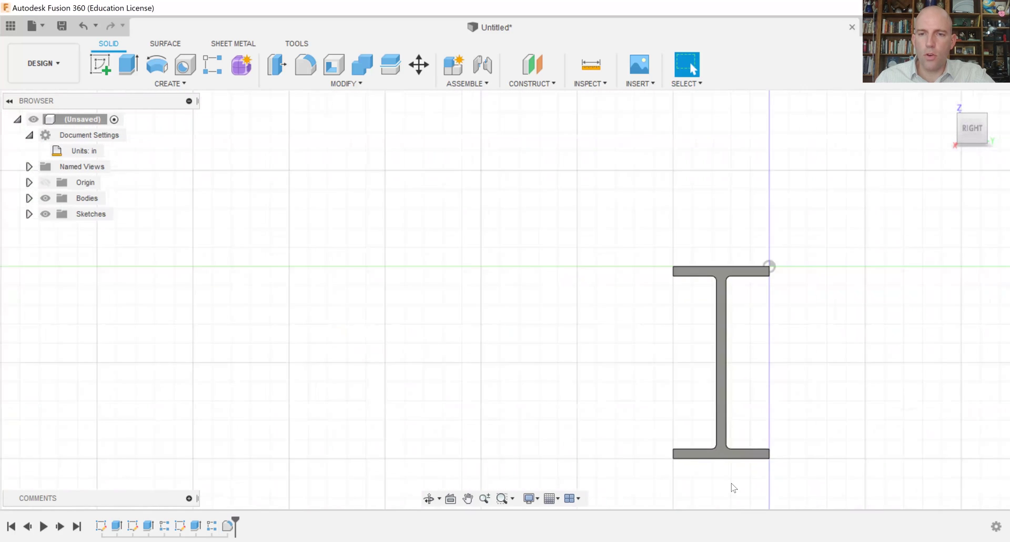
scroll(733, 487, up, 2)
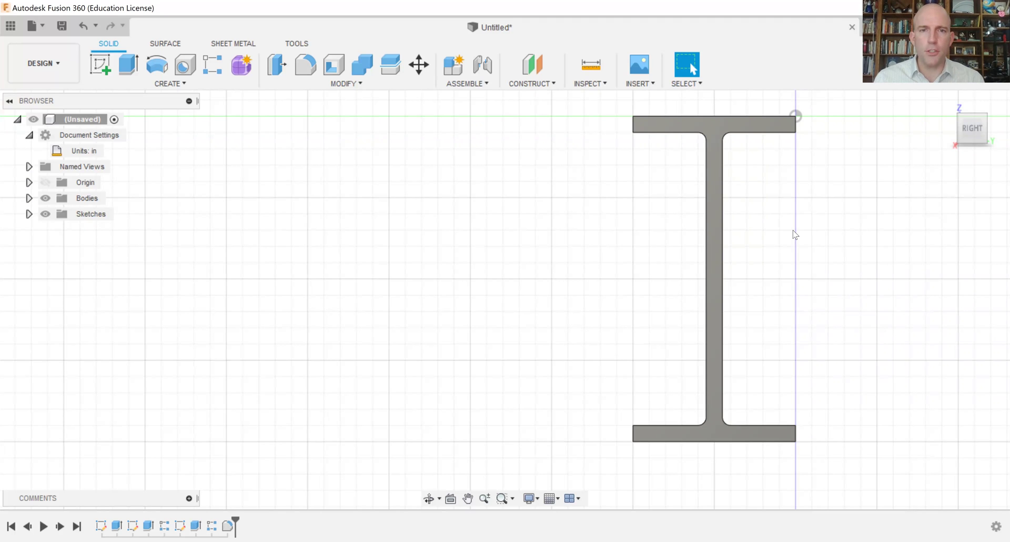
click(958, 115)
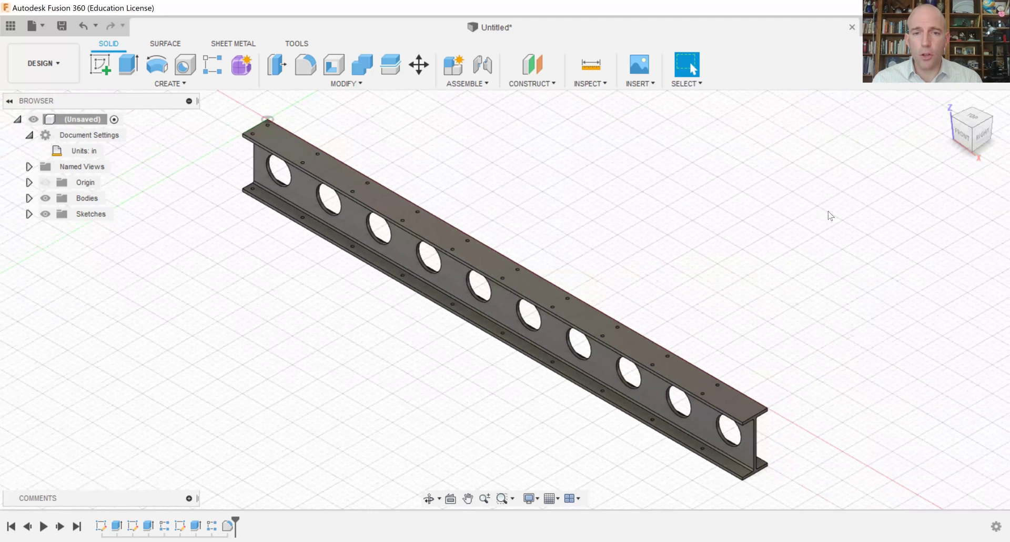